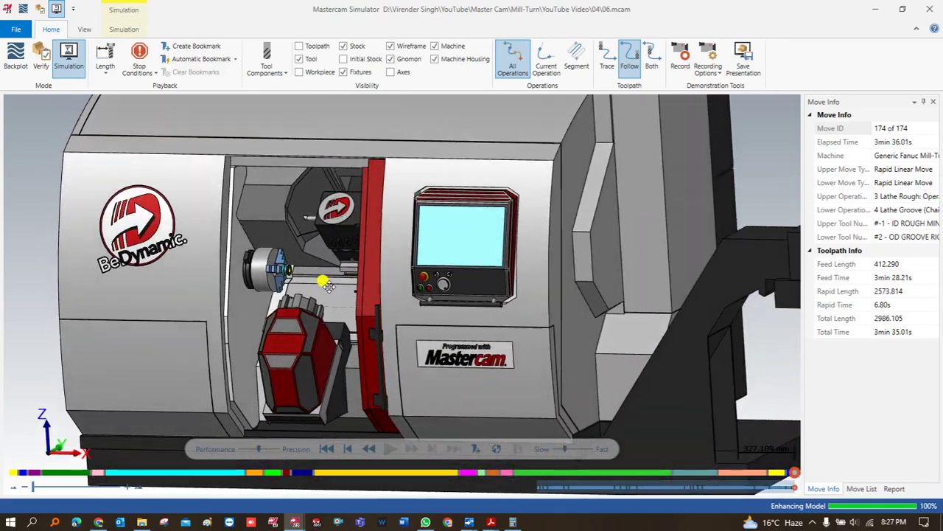
# Zoom around the simulated machine, then close Mastercam Simulator to return to the Mill-Turn job.
pyautogui.scroll(4, 336, 291)
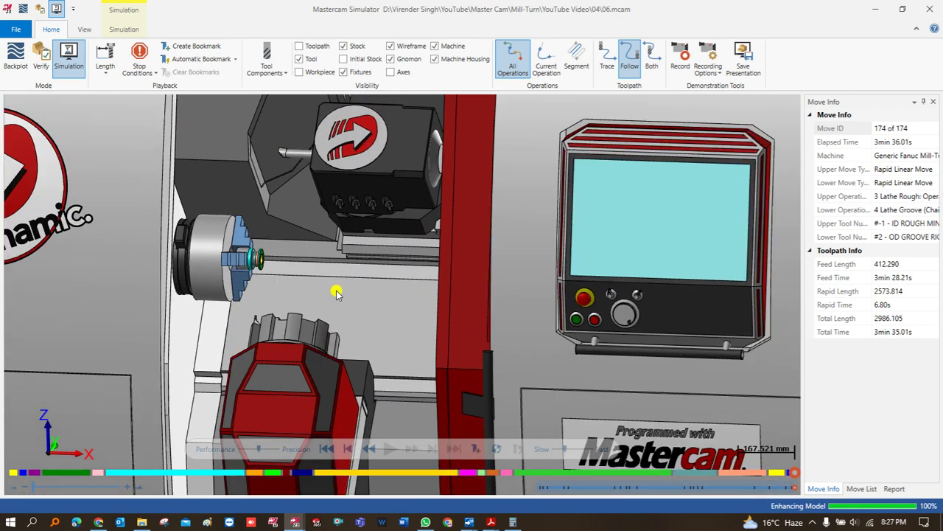
pyautogui.scroll(5, 253, 253)
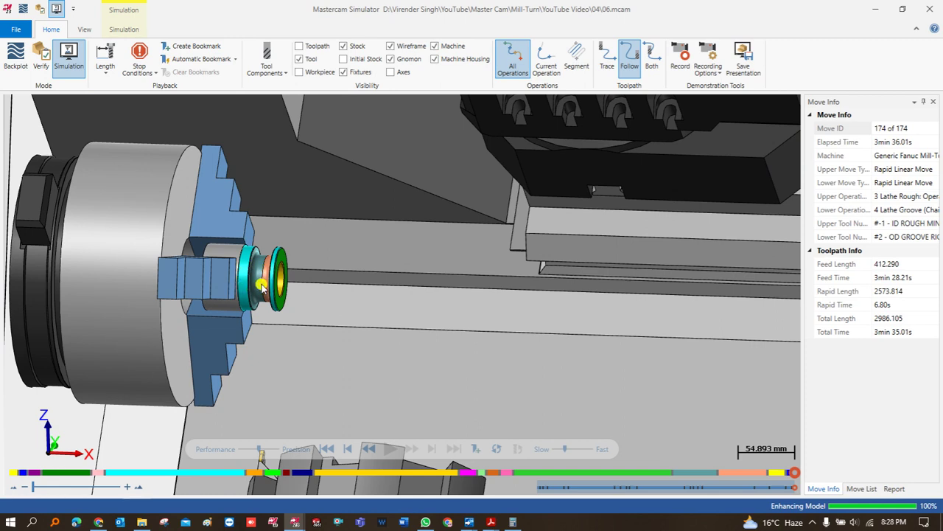
pyautogui.scroll(-2, 262, 287)
pyautogui.scroll(-3, 278, 274)
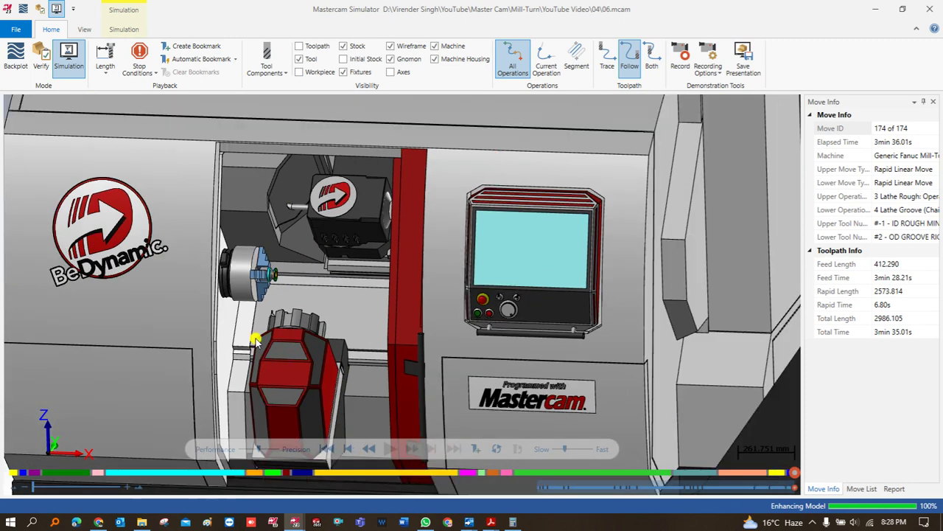
pyautogui.click(876, 9)
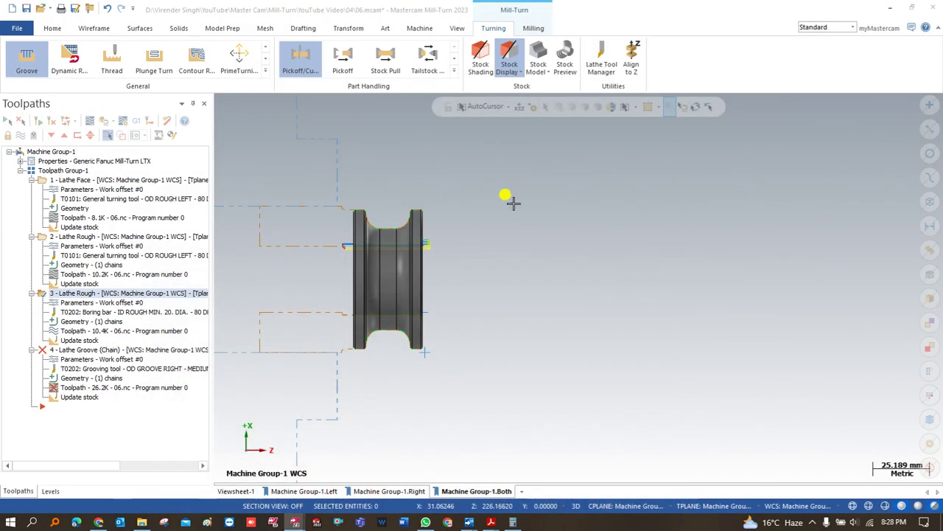
# Fit the part in the view and regenerate the out-of-date operation 4 Lathe Groove.
pyautogui.rightClick(418, 189)
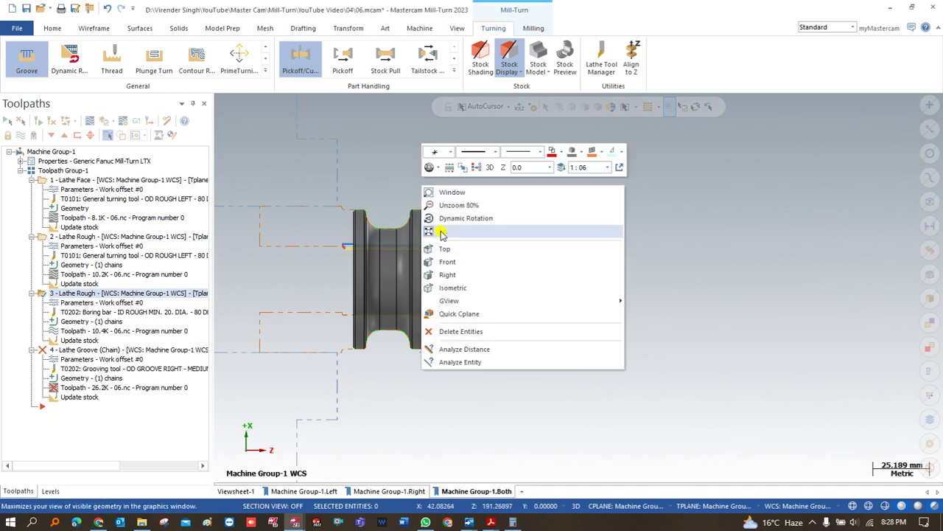
pyautogui.click(440, 232)
pyautogui.scroll(2, 289, 278)
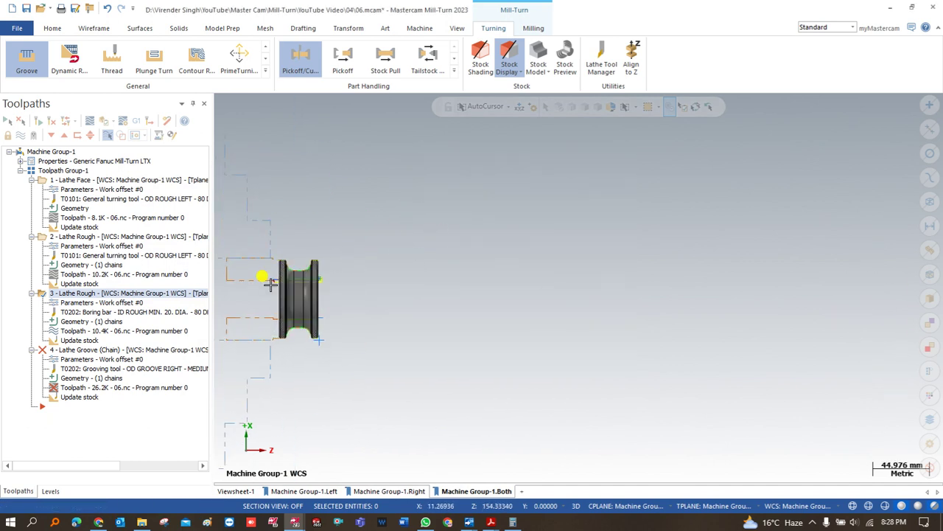
pyautogui.click(50, 122)
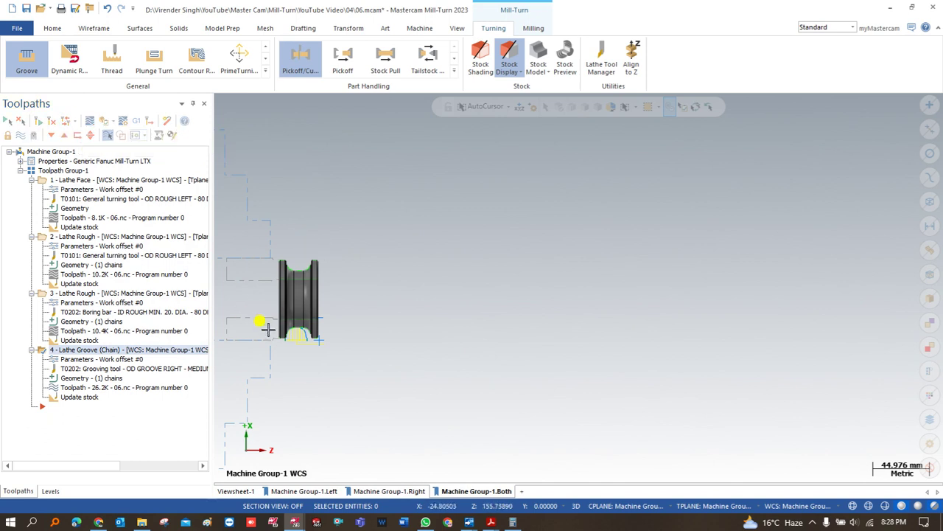
# Bring up the Part Handling gallery on the Turning tab, showing Pickoff/Cutoff.
pyautogui.scroll(-2, 230, 247)
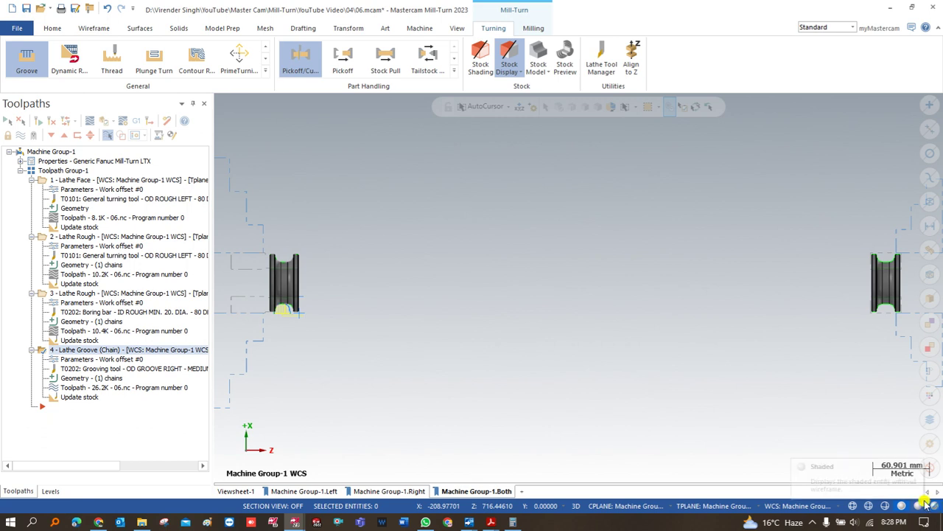
pyautogui.scroll(3, 300, 302)
pyautogui.scroll(-2, 260, 260)
pyautogui.scroll(-1, 266, 268)
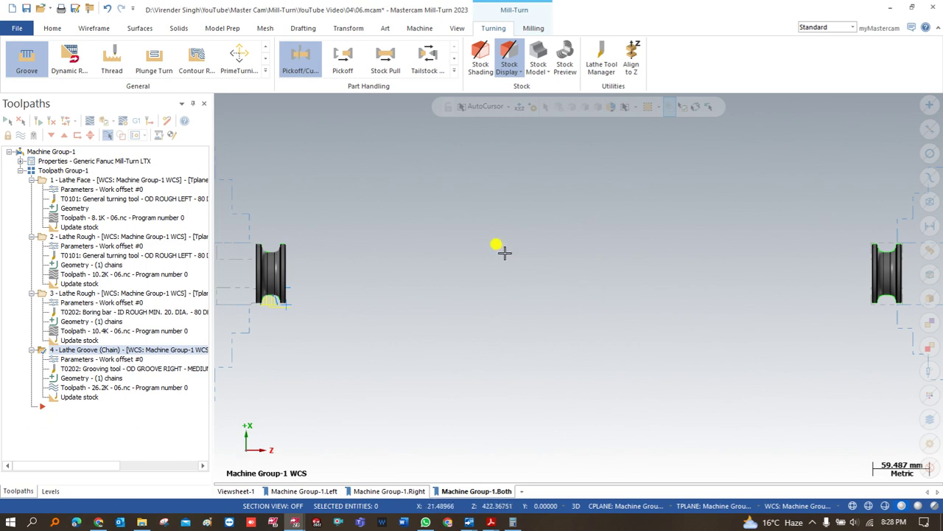
pyautogui.click(454, 70)
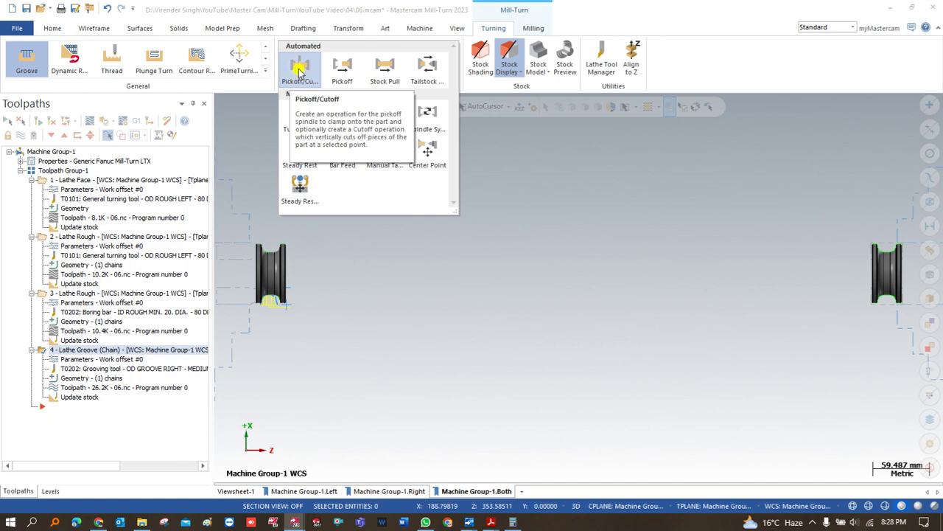
# Add a Pickoff/Cutoff – Upper Turret sequence with the default strategy, creating operations 5–17.
pyautogui.click(299, 70)
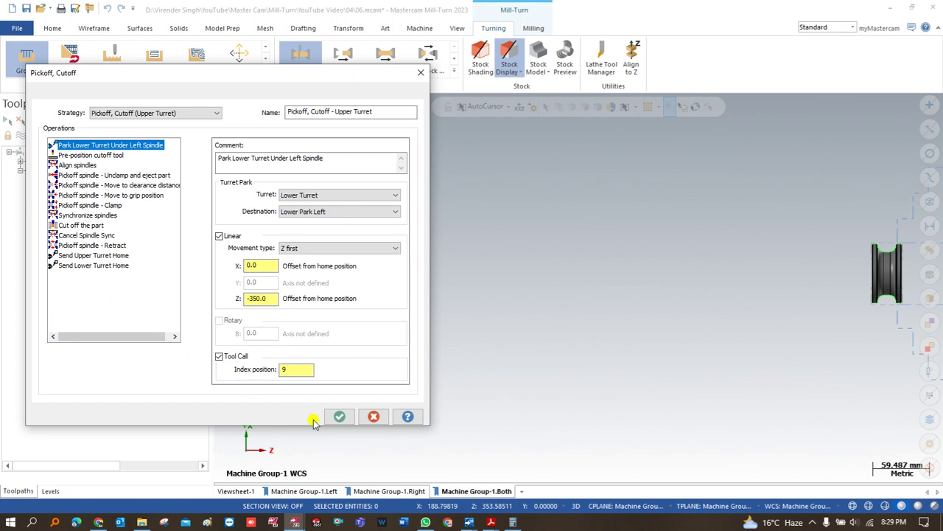
pyautogui.click(339, 416)
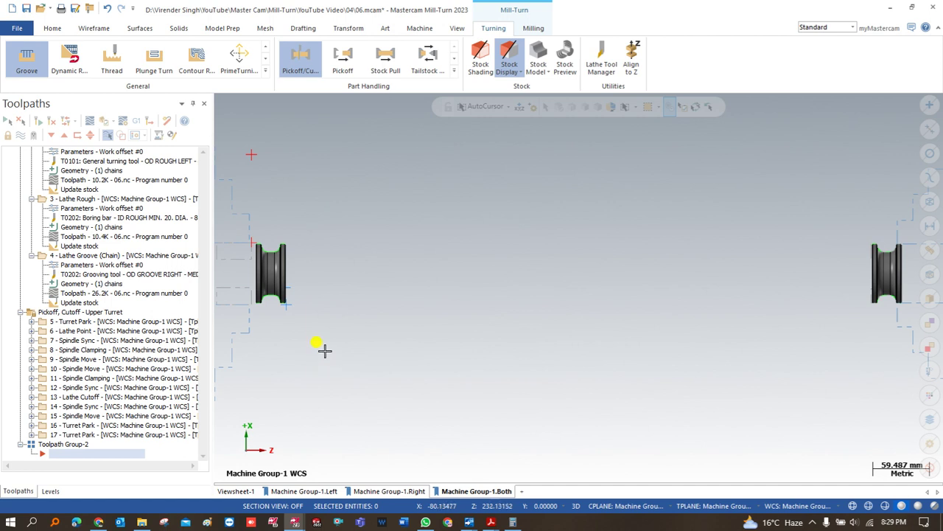
# Post the job with G1 Post so it opens in Code Expert's Sync Manager as 06-1.iof.
pyautogui.scroll(-1, 254, 266)
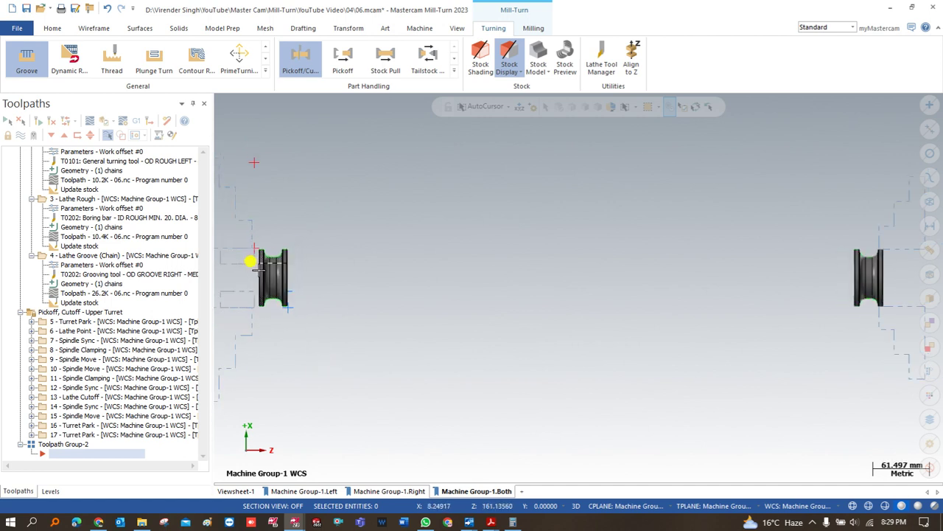
pyautogui.moveTo(254, 265); pyautogui.dragTo(726, 269, button='middle')
pyautogui.scroll(5, 686, 266)
pyautogui.scroll(1, 681, 262)
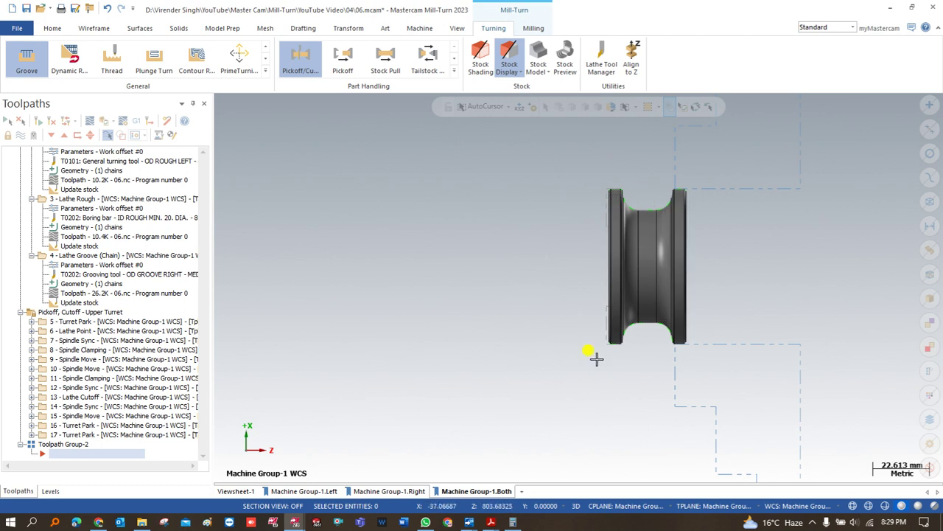
pyautogui.scroll(-3, 623, 358)
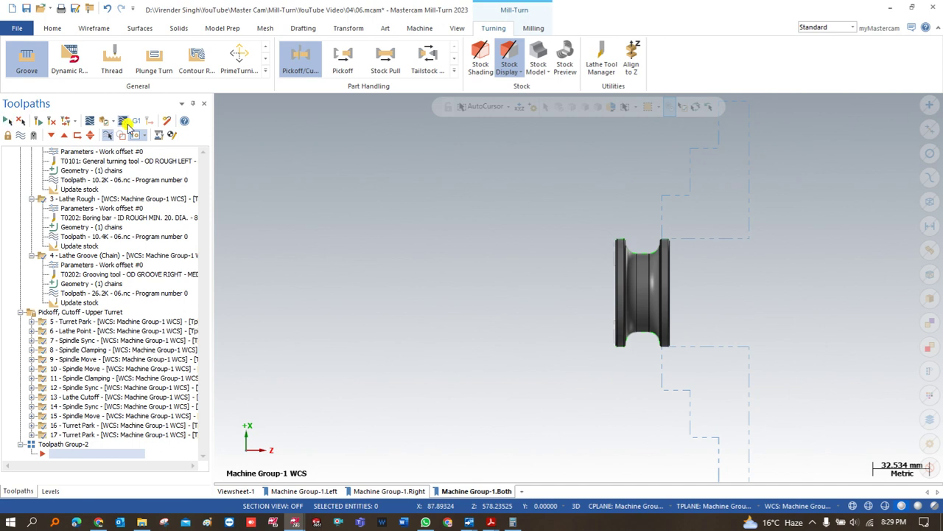
pyautogui.click(134, 121)
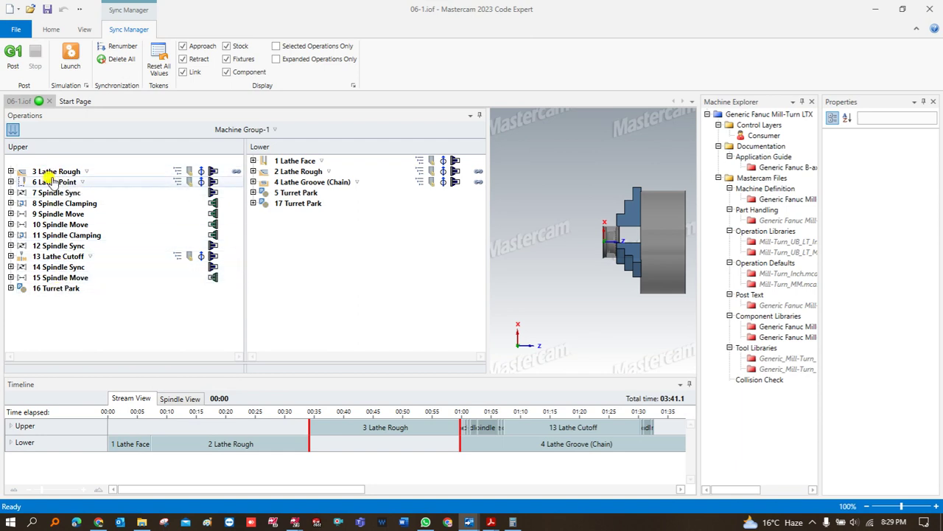
# Expand All Operations in the Upper and Lower lists and scroll to review the Sync 2 link.
pyautogui.rightClick(275, 192)
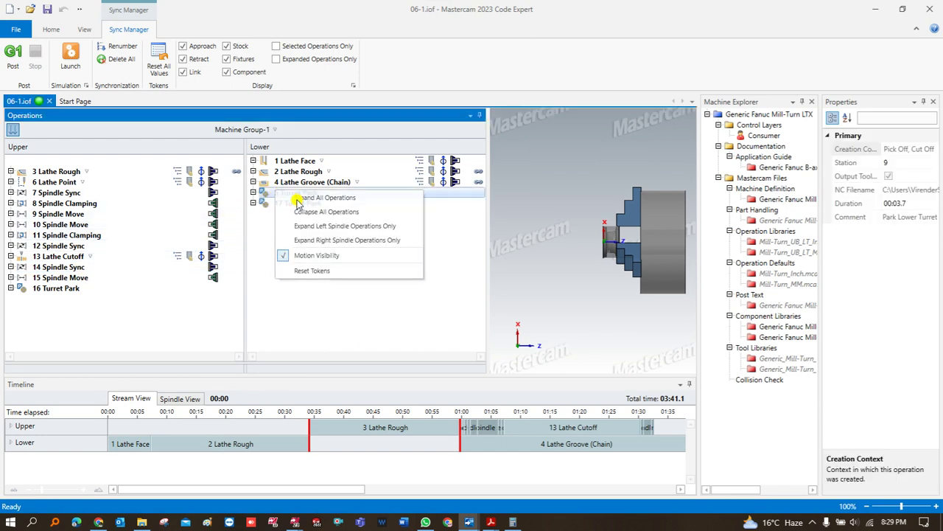
pyautogui.click(298, 203)
pyautogui.scroll(-2, 280, 221)
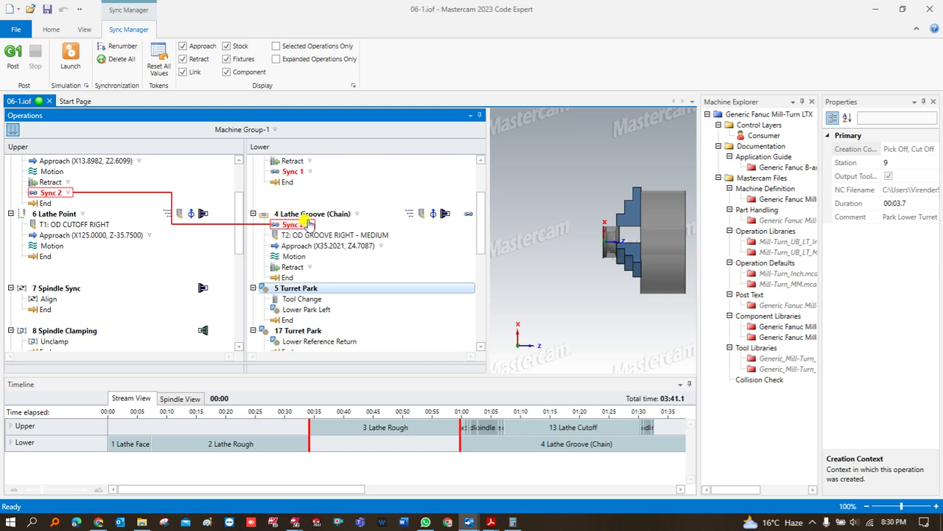
pyautogui.scroll(-3, 303, 221)
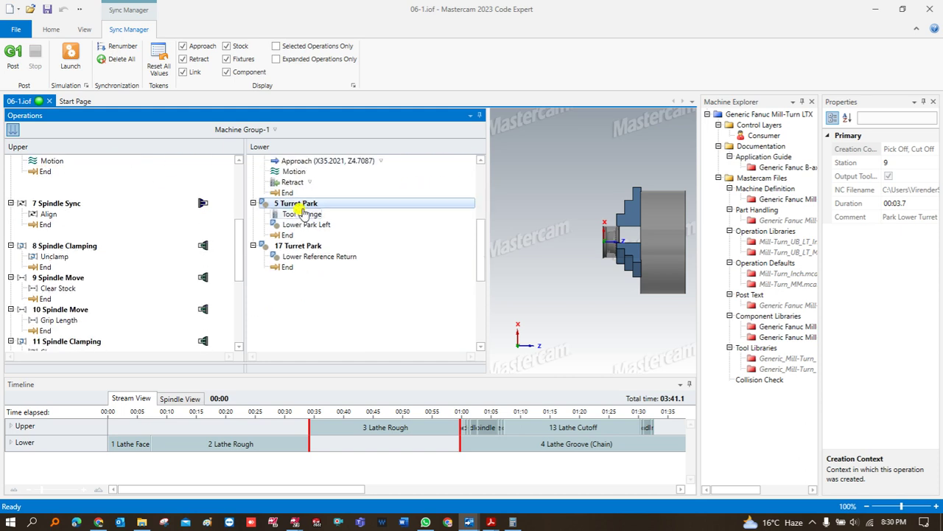
pyautogui.scroll(3, 302, 211)
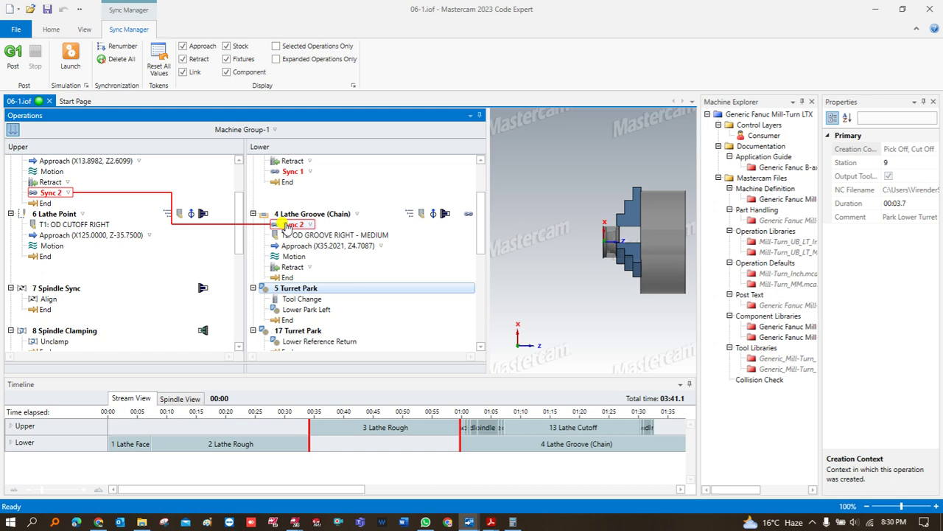
pyautogui.scroll(-1, 288, 225)
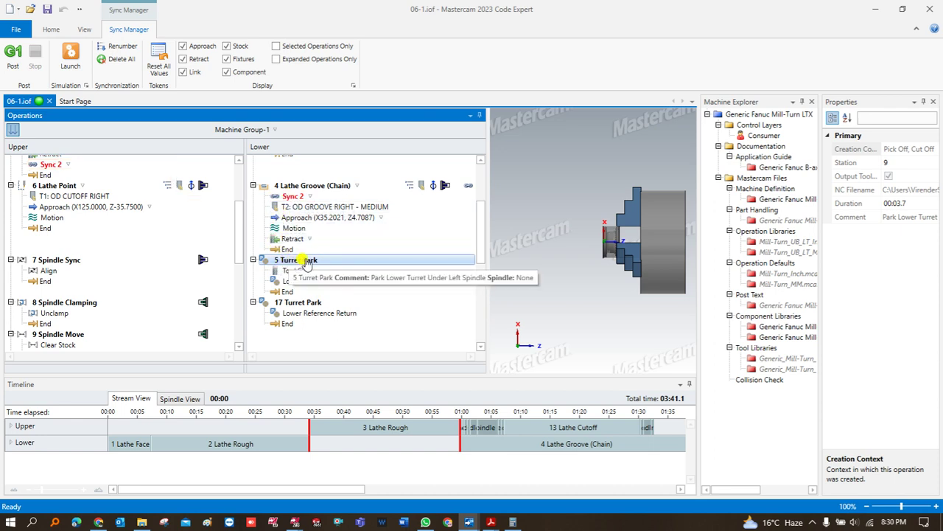
# Sync lower 5 Turret Park to upper 6 Lathe Point and 17 Turret Park to 16 Turret Park, then save.
pyautogui.moveTo(283, 292); pyautogui.dragTo(64, 201)
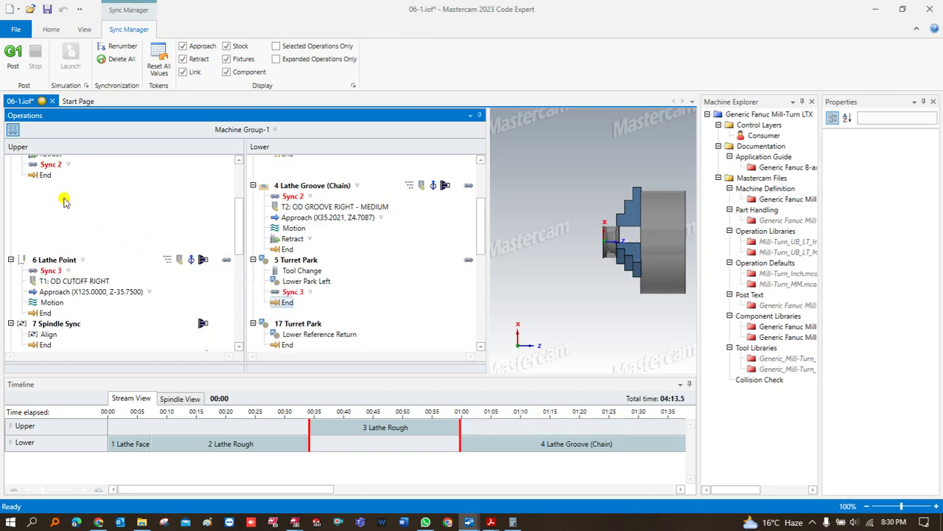
pyautogui.scroll(-3, 59, 255)
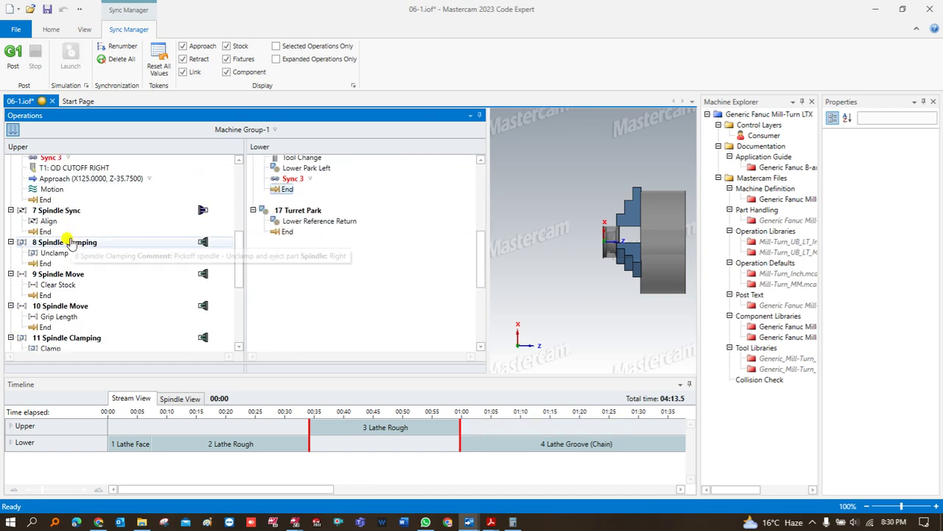
pyautogui.scroll(-5, 66, 250)
pyautogui.moveTo(42, 346); pyautogui.dragTo(278, 221)
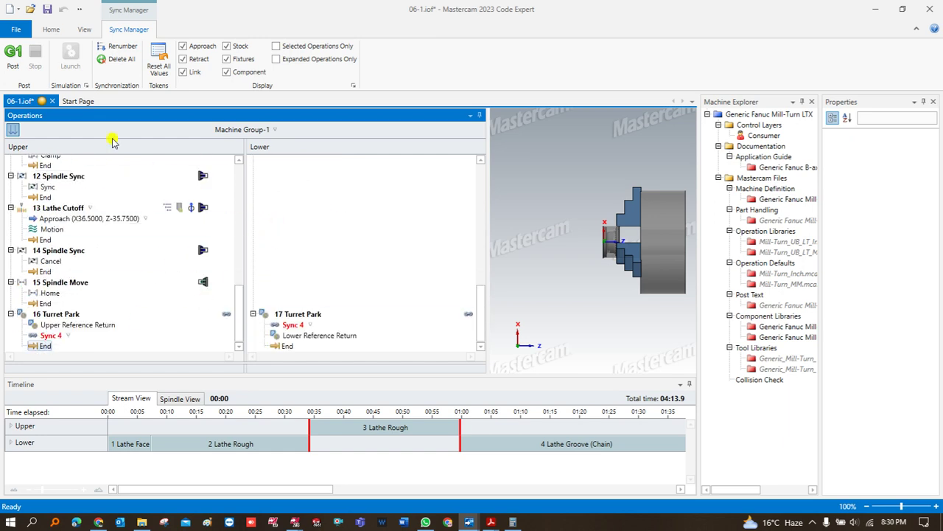
pyautogui.click(47, 9)
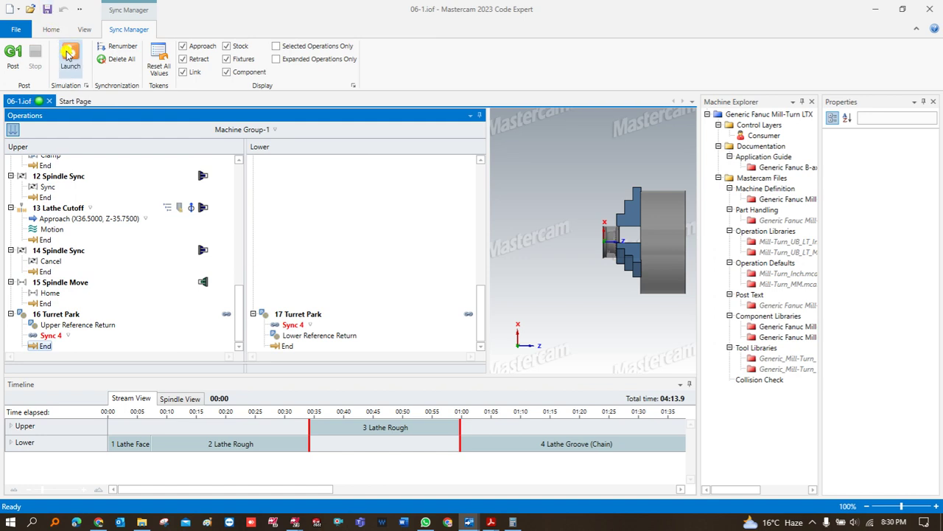
# Launch the machine simulation and play it, zooming in on the part.
pyautogui.click(68, 56)
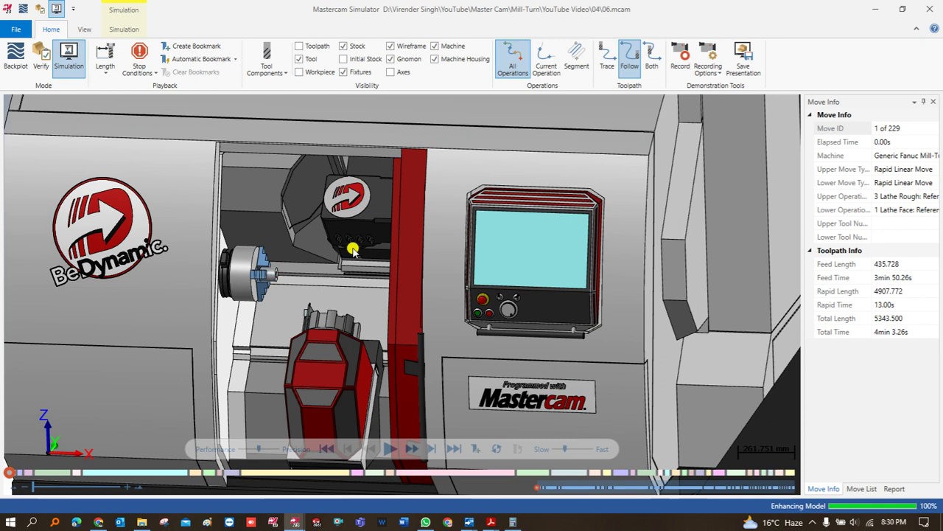
pyautogui.click(389, 448)
pyautogui.scroll(2, 280, 280)
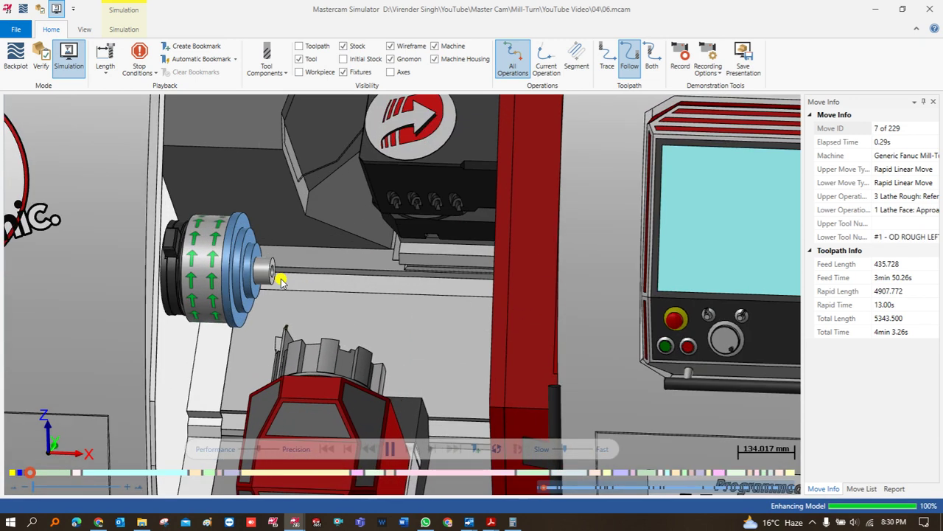
pyautogui.scroll(1, 280, 281)
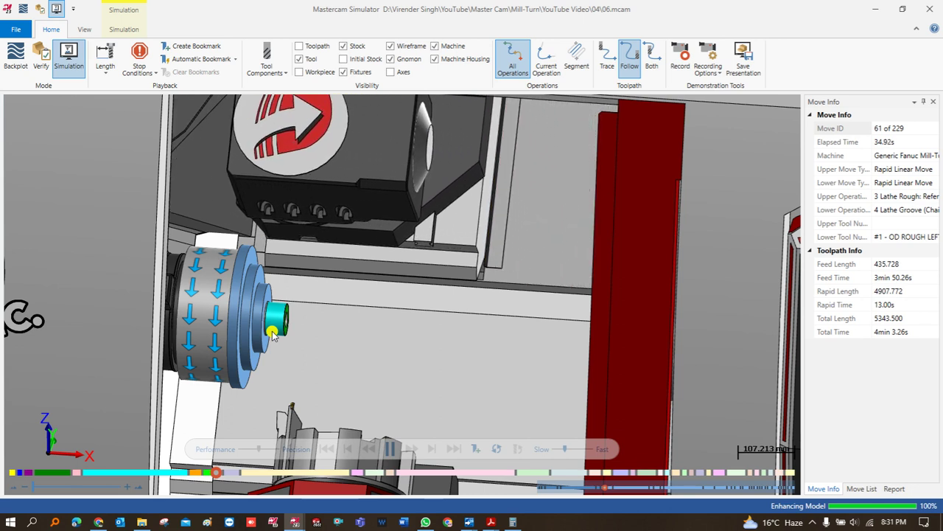
pyautogui.scroll(-3, 273, 333)
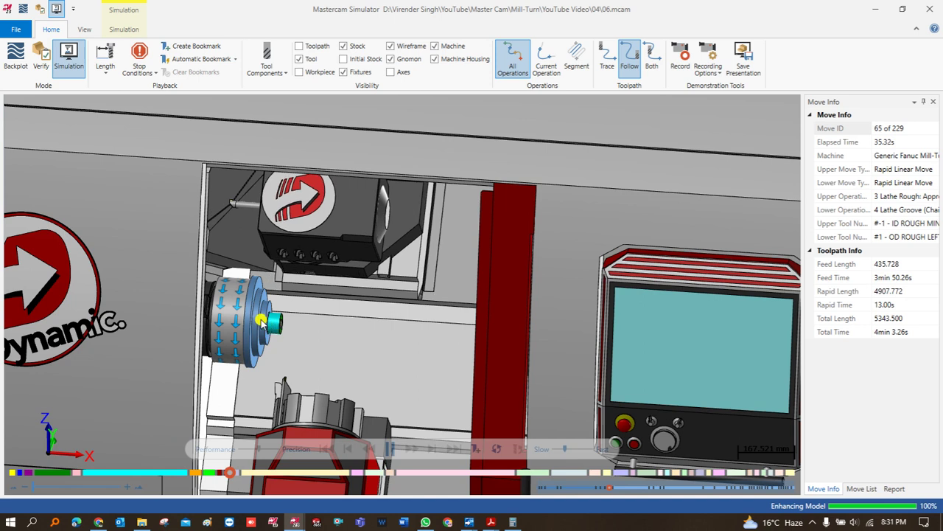
pyautogui.scroll(2, 268, 328)
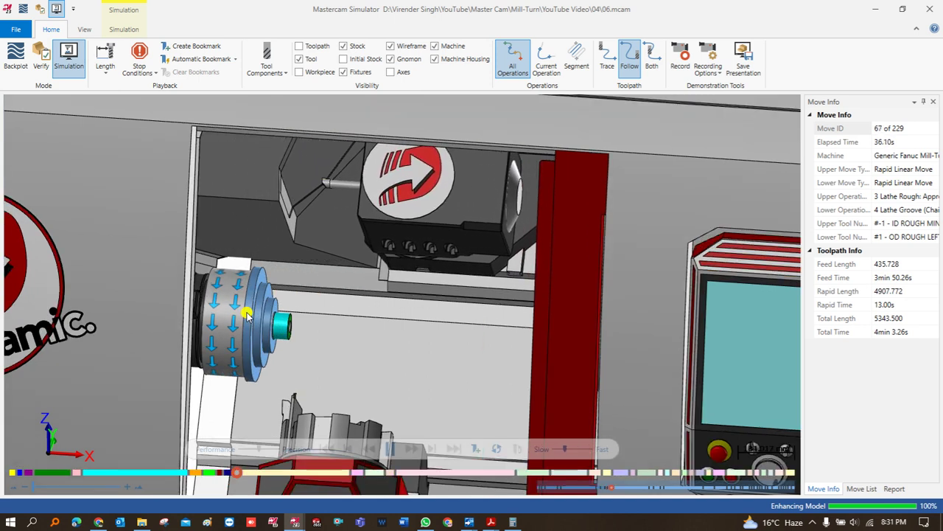
pyautogui.scroll(3, 258, 340)
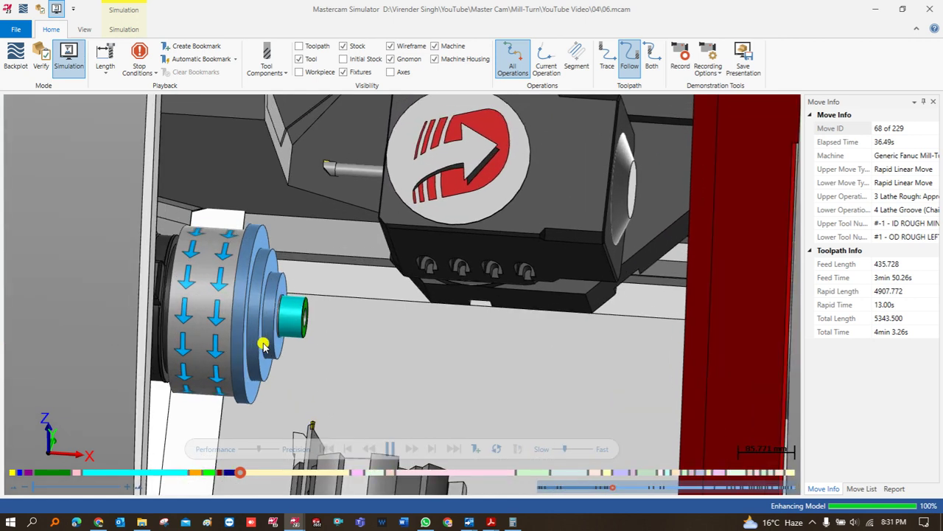
pyautogui.scroll(4, 279, 333)
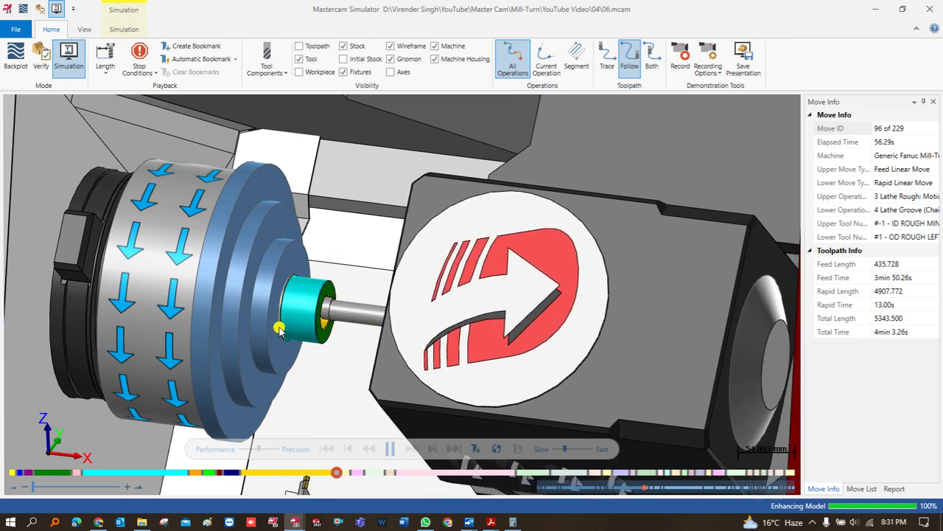
# Zoom and orbit around the part and chucks while the run finishes at move 229 of 229.
pyautogui.scroll(2, 298, 323)
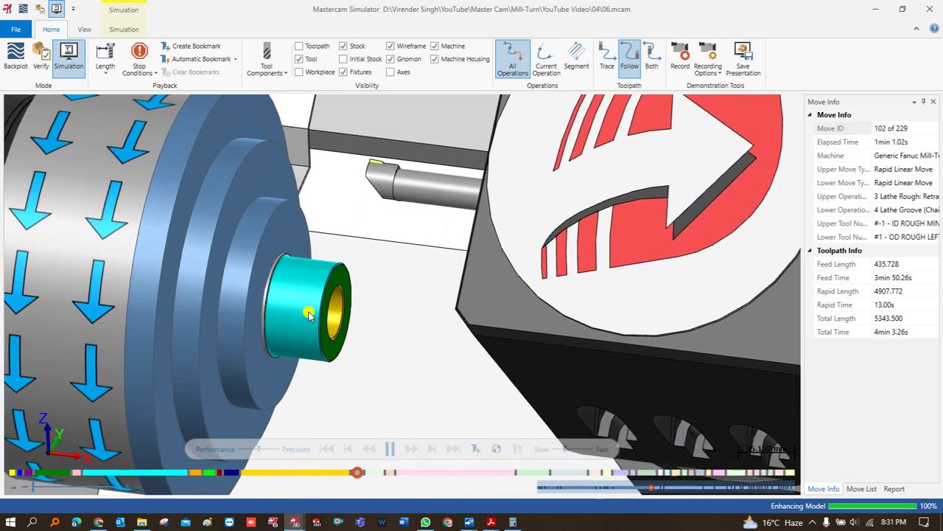
pyautogui.scroll(-5, 308, 315)
pyautogui.scroll(6, 325, 328)
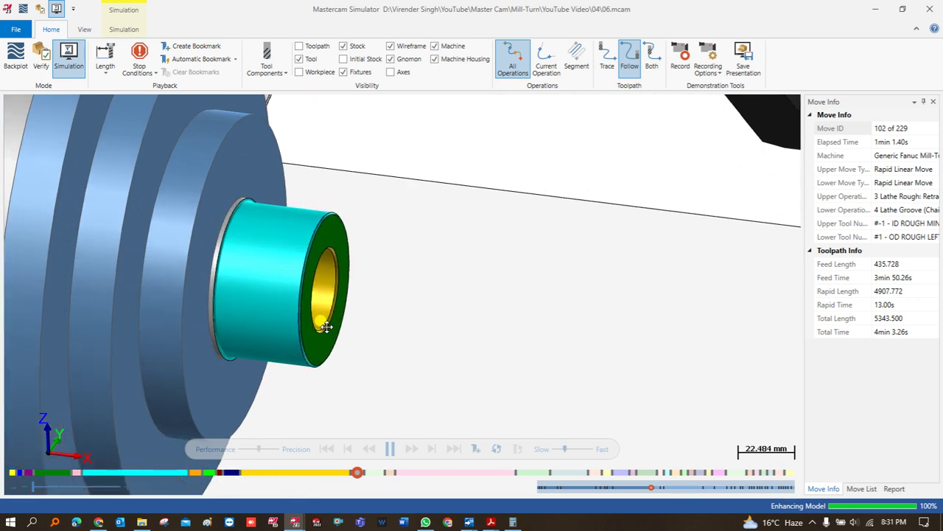
pyautogui.scroll(-1, 319, 295)
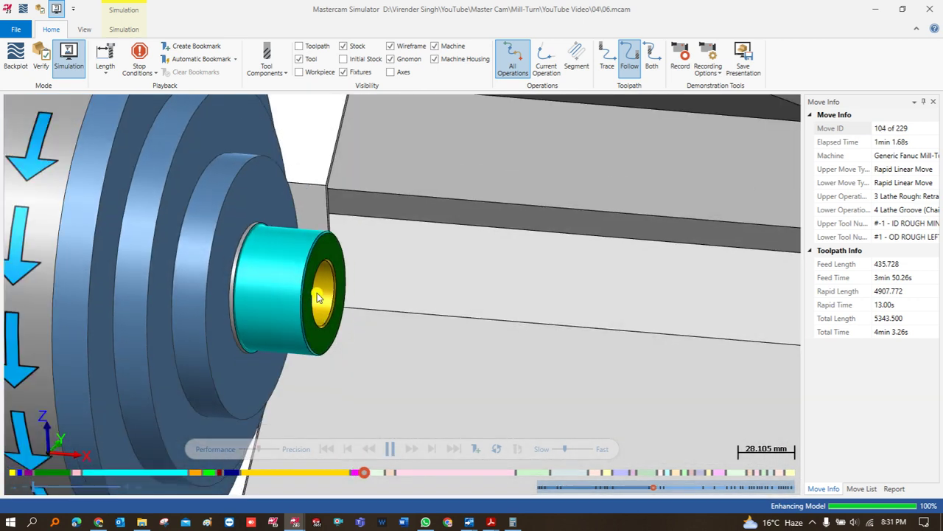
pyautogui.scroll(-6, 317, 292)
pyautogui.scroll(-1, 287, 281)
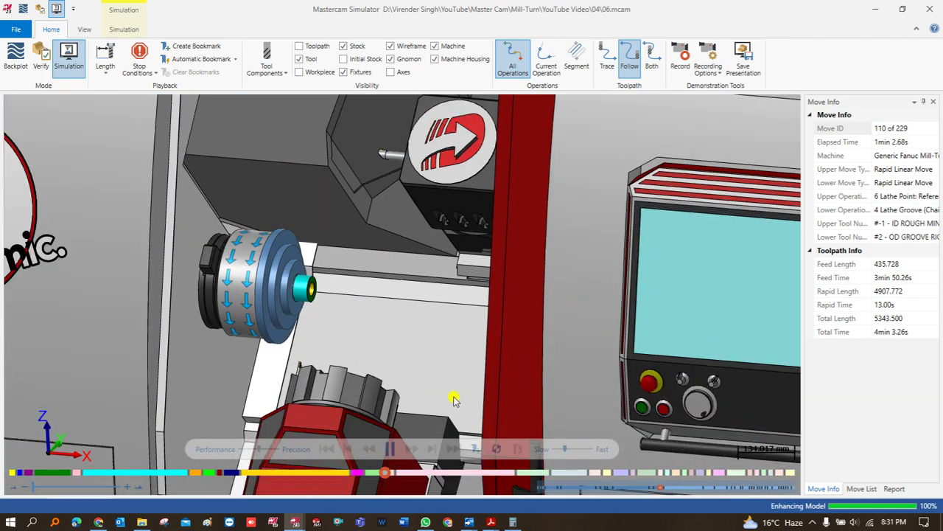
pyautogui.scroll(2, 303, 297)
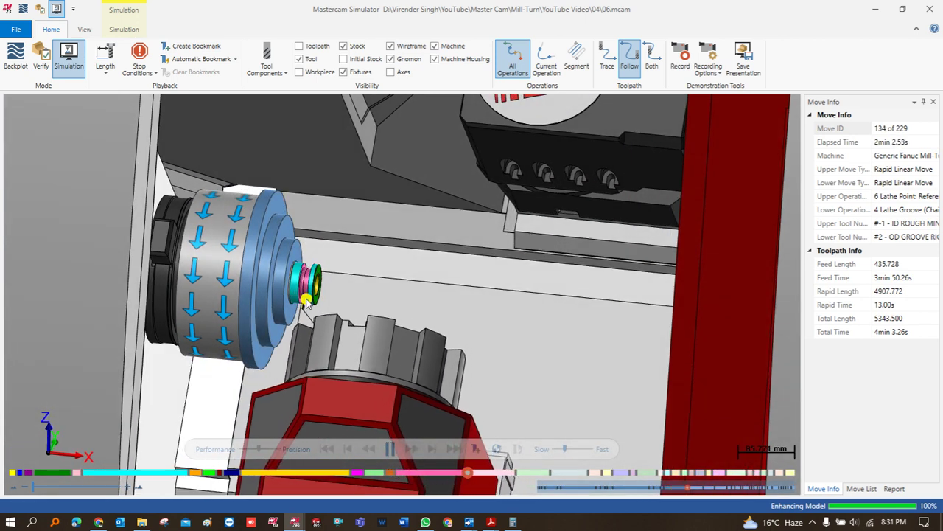
pyautogui.scroll(1, 306, 302)
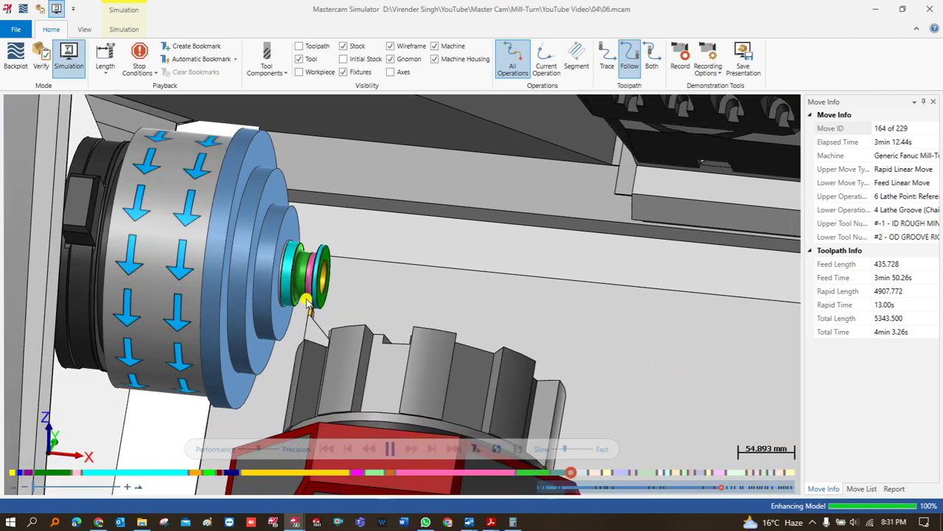
pyautogui.scroll(-3, 307, 304)
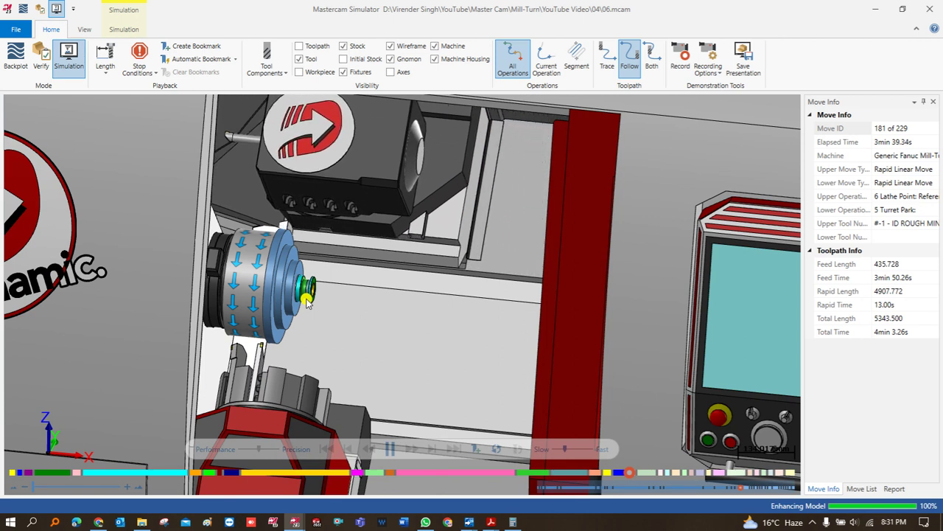
pyautogui.scroll(-5, 294, 298)
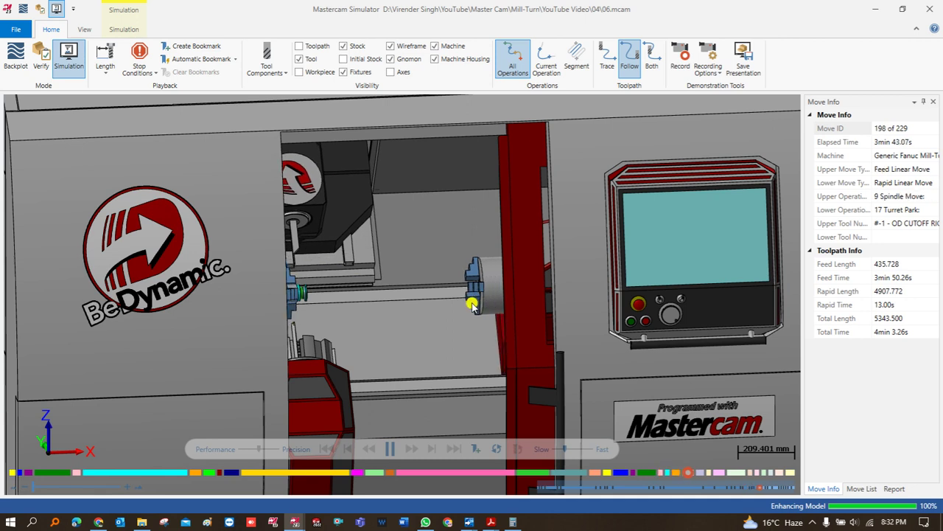
pyautogui.moveTo(327, 302)
pyautogui.mouseDown(button='middle')
pyautogui.moveTo(320, 284)
pyautogui.moveTo(323, 300)
pyautogui.mouseUp(button='middle')
pyautogui.scroll(5, 262, 298)
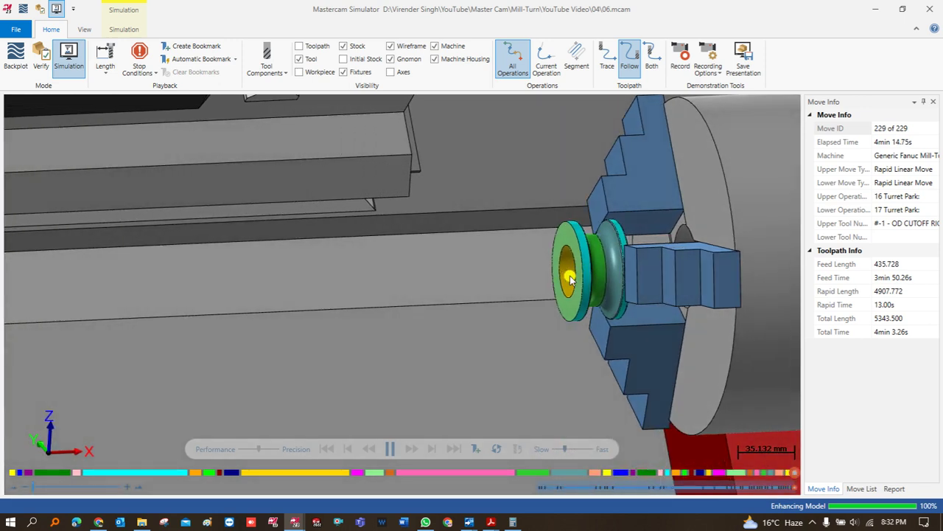
pyautogui.scroll(-4, 570, 278)
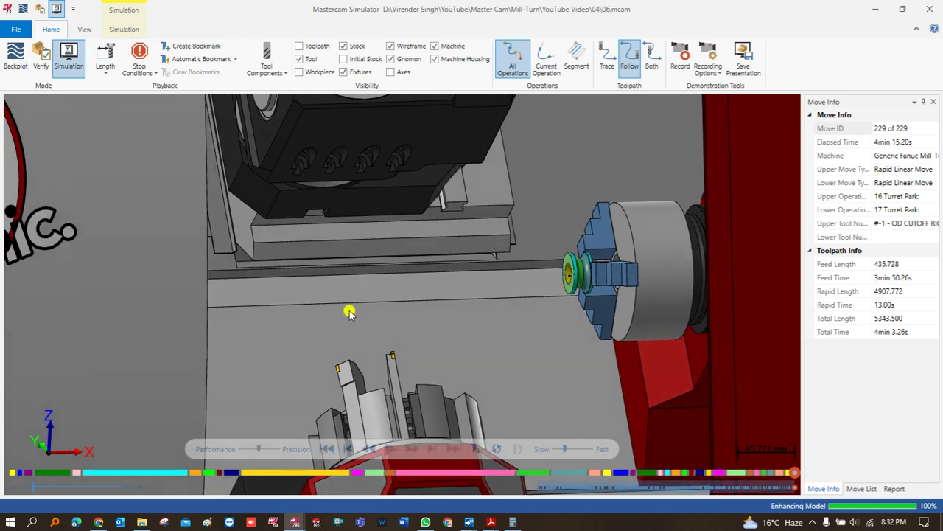
pyautogui.scroll(-8, 356, 293)
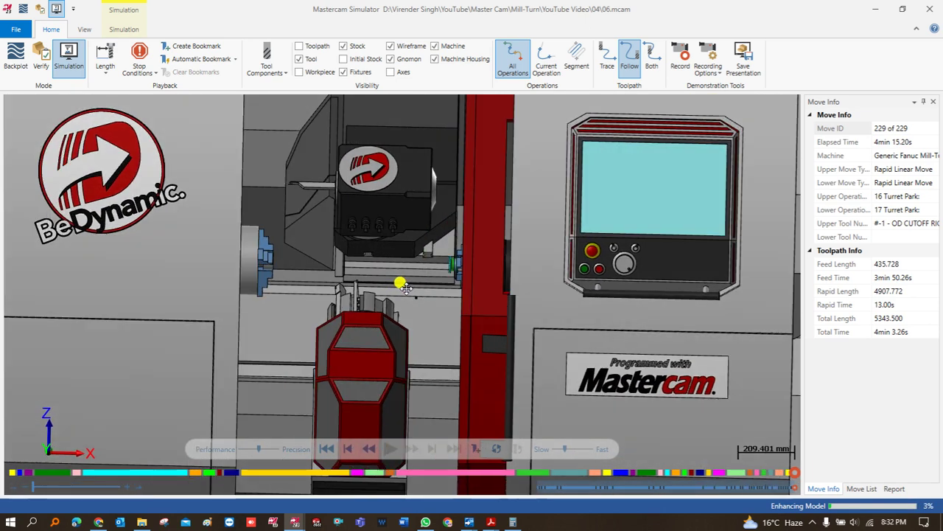
pyautogui.moveTo(405, 287); pyautogui.dragTo(485, 294, button='middle')
pyautogui.moveTo(412, 288); pyautogui.dragTo(381, 246, button='middle')
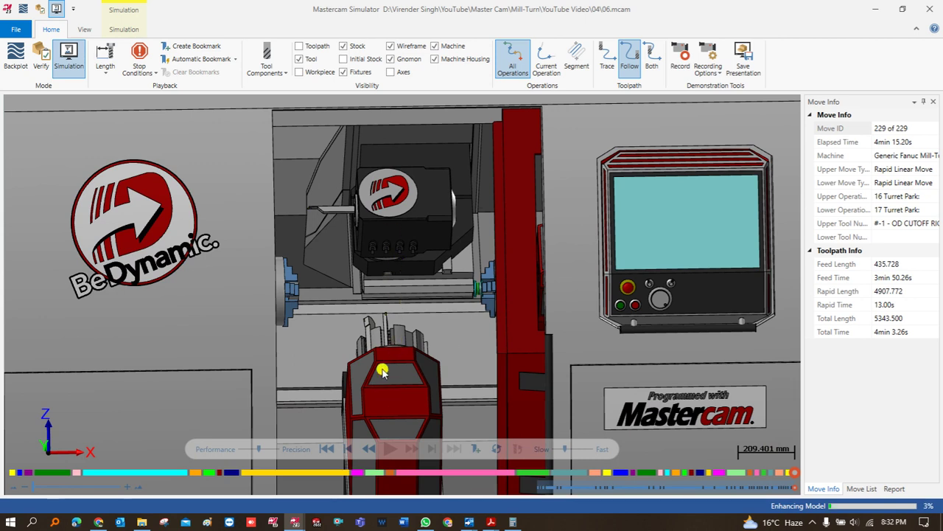
# Minimize the Simulator and Code Expert windows and fit the cut-off part in the view.
pyautogui.click(874, 8)
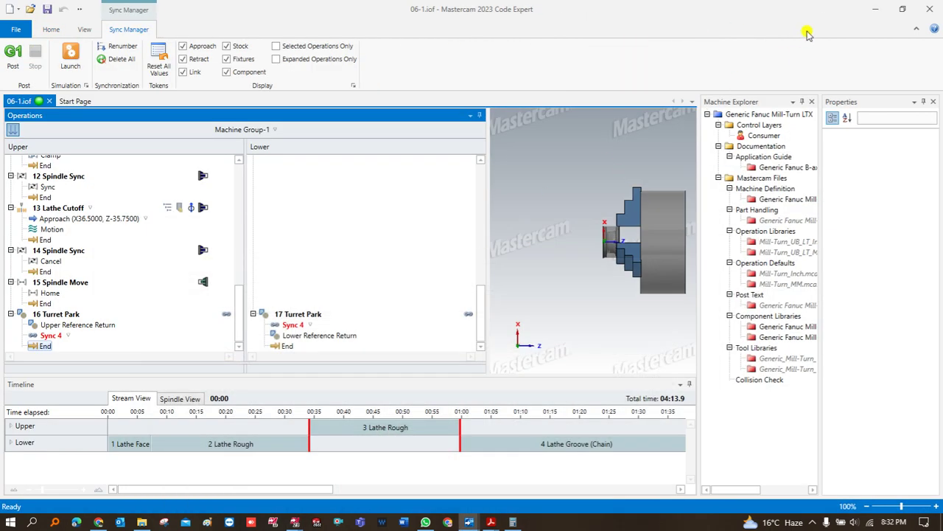
pyautogui.click(875, 8)
pyautogui.rightClick(401, 207)
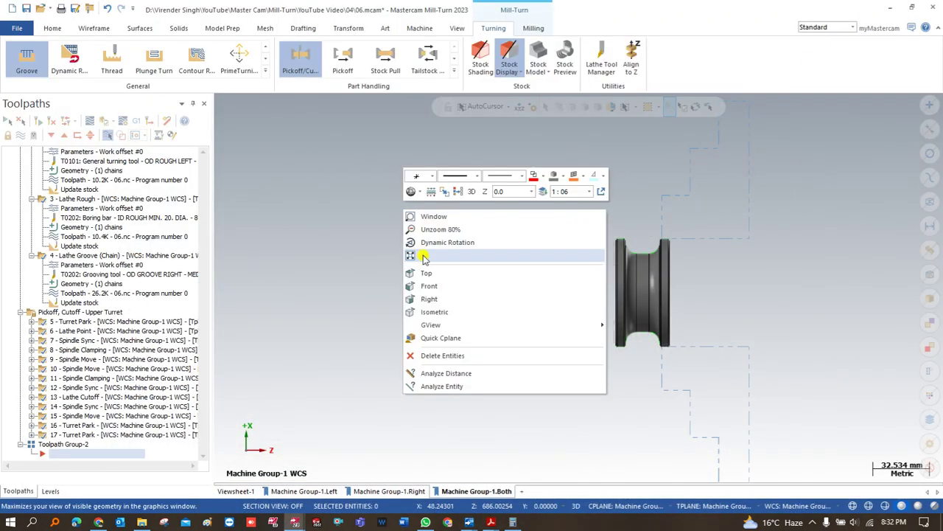
pyautogui.click(422, 255)
pyautogui.scroll(2, 684, 308)
pyautogui.scroll(3, 811, 262)
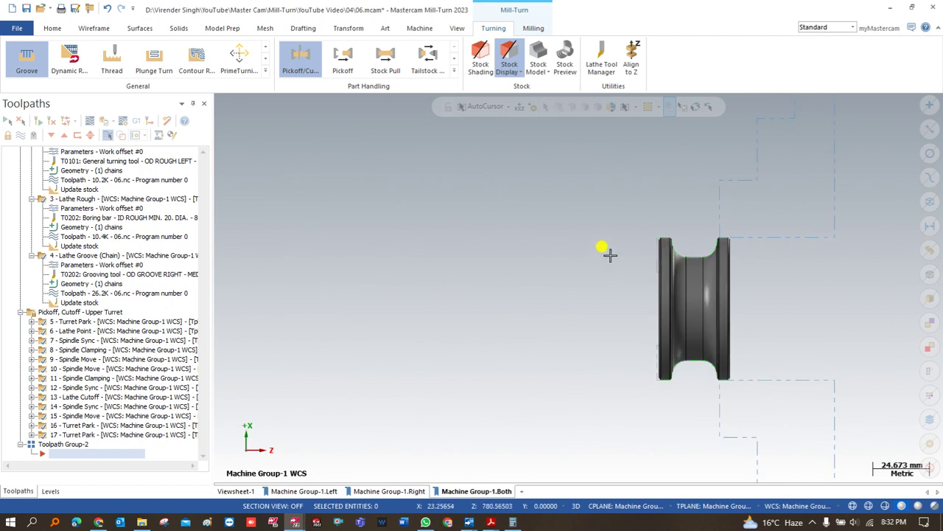
pyautogui.scroll(-1, 443, 257)
pyautogui.scroll(1, 665, 274)
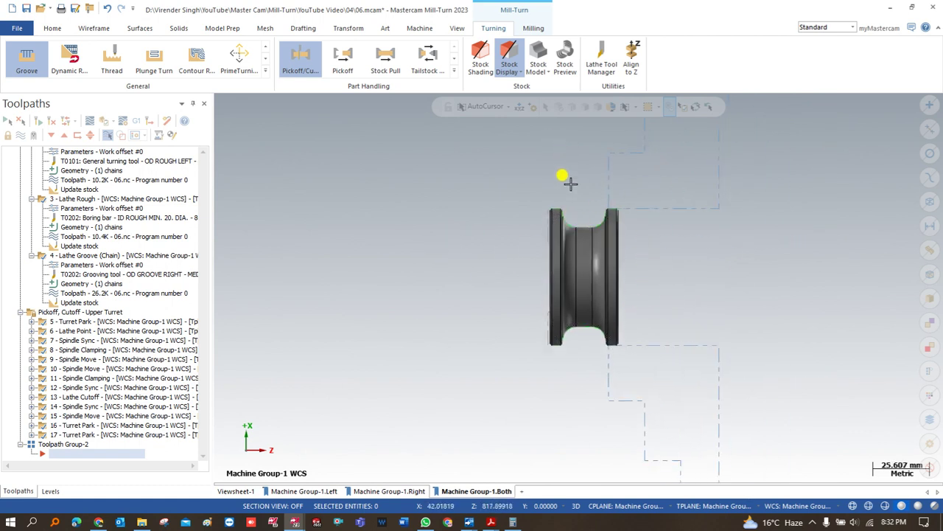
pyautogui.scroll(-2, 568, 183)
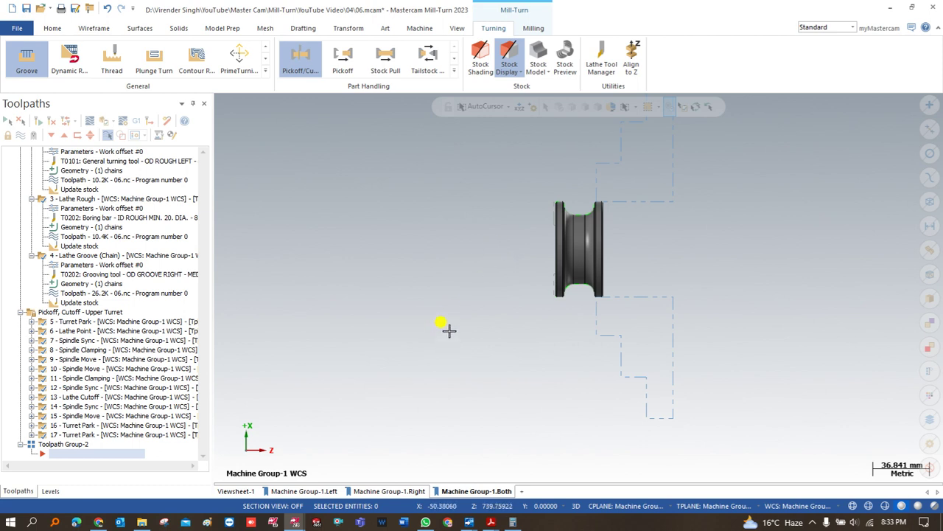
# Check the hidden system tray icons, then zoom back in on the part.
pyautogui.click(811, 524)
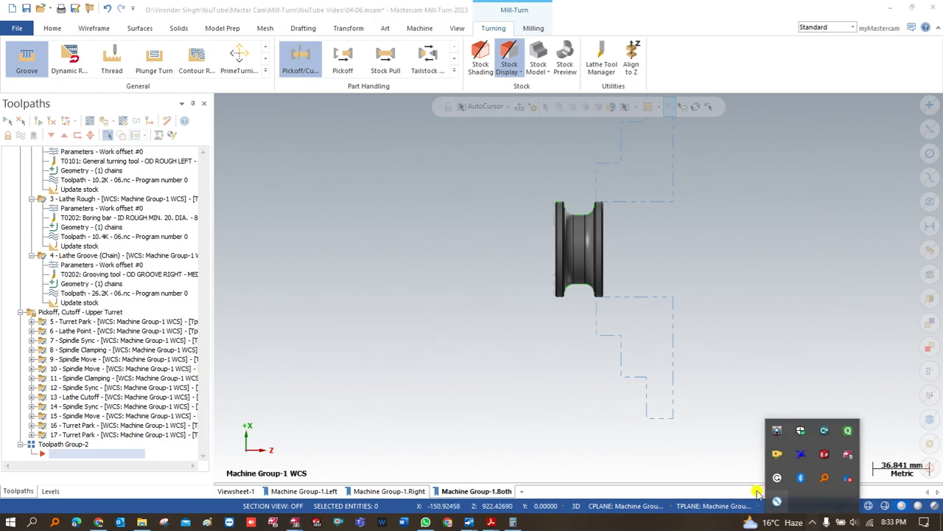
pyautogui.click(501, 376)
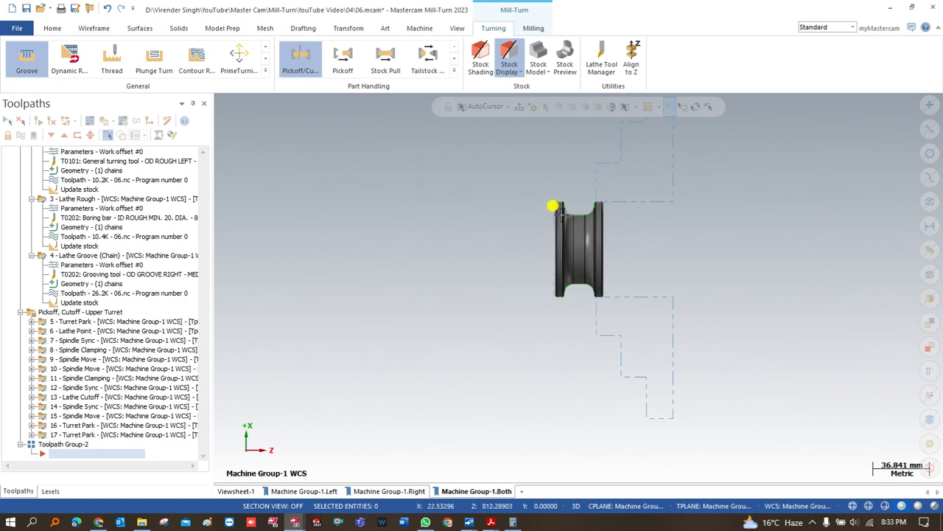
pyautogui.scroll(1, 562, 214)
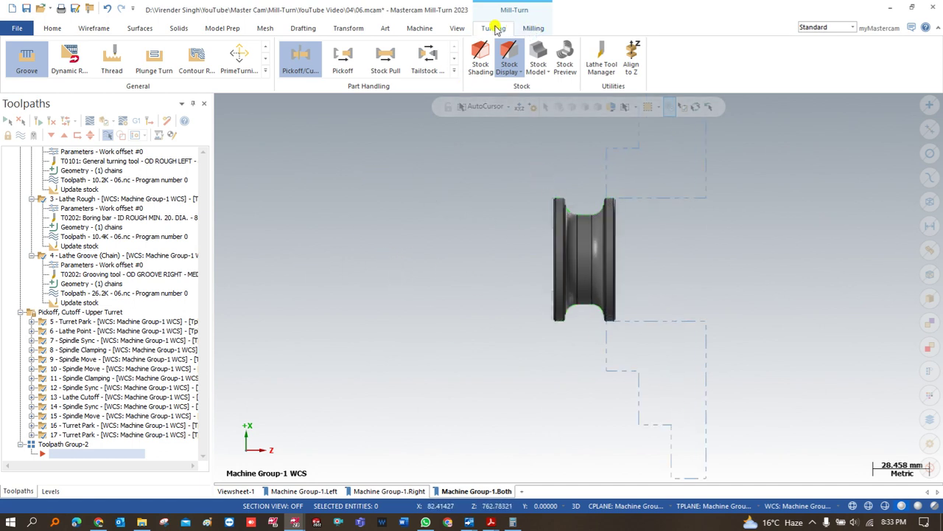
# Start a Lathe Face toolpath on the Lower Right spindle using tool T0101.
pyautogui.click(267, 70)
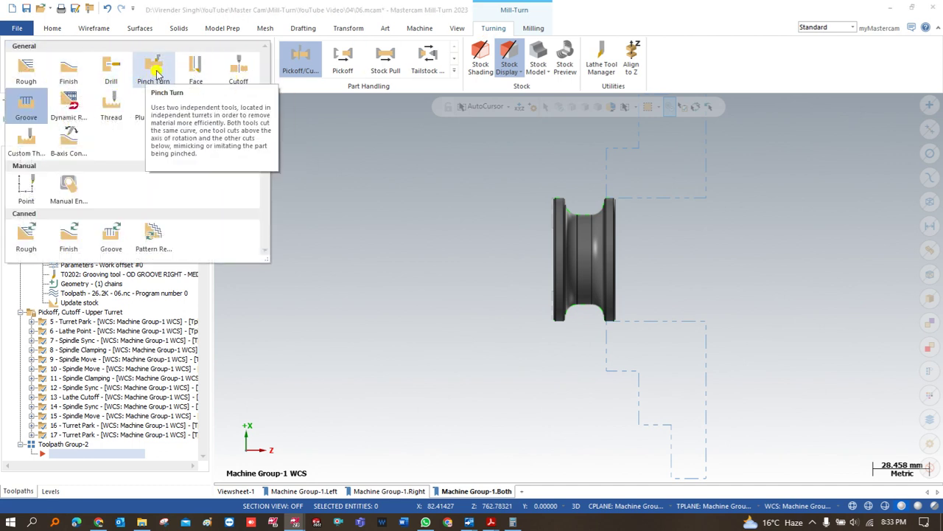
pyautogui.click(195, 68)
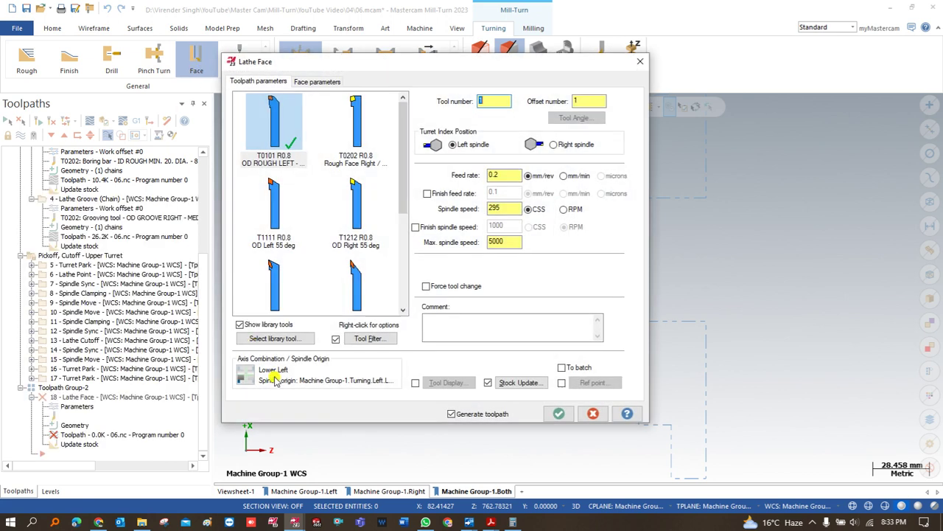
pyautogui.click(244, 376)
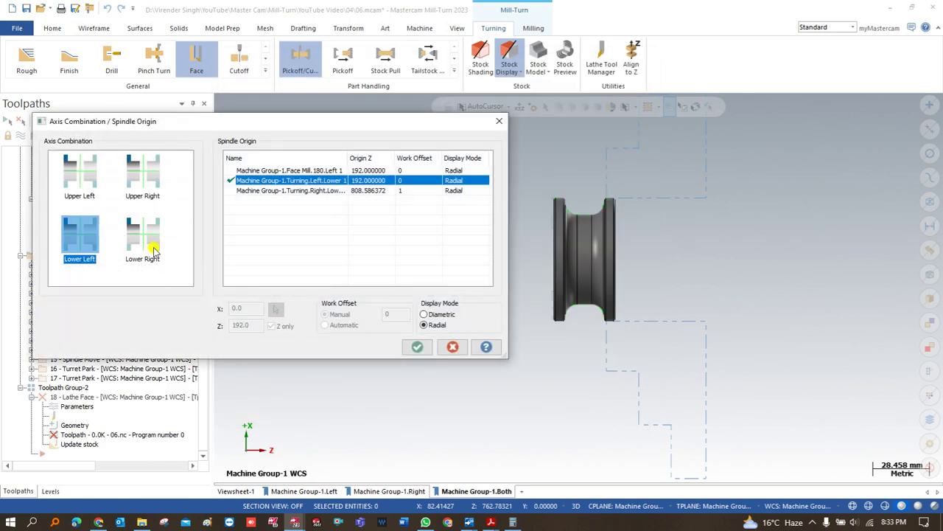
pyautogui.click(131, 238)
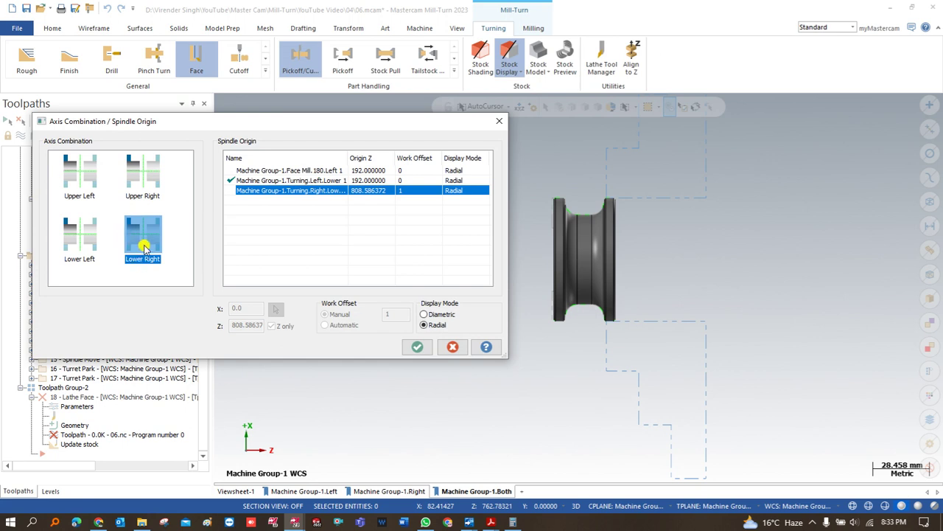
pyautogui.click(419, 346)
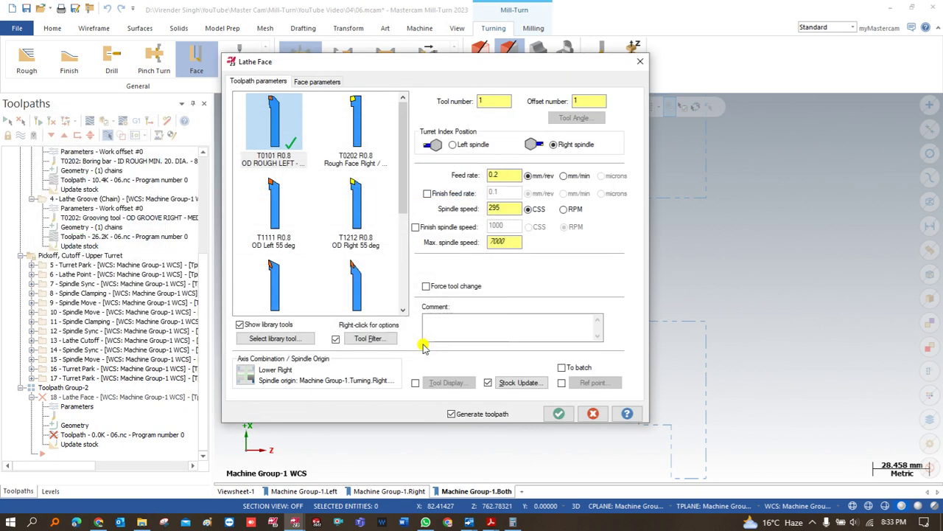
pyautogui.click(288, 126)
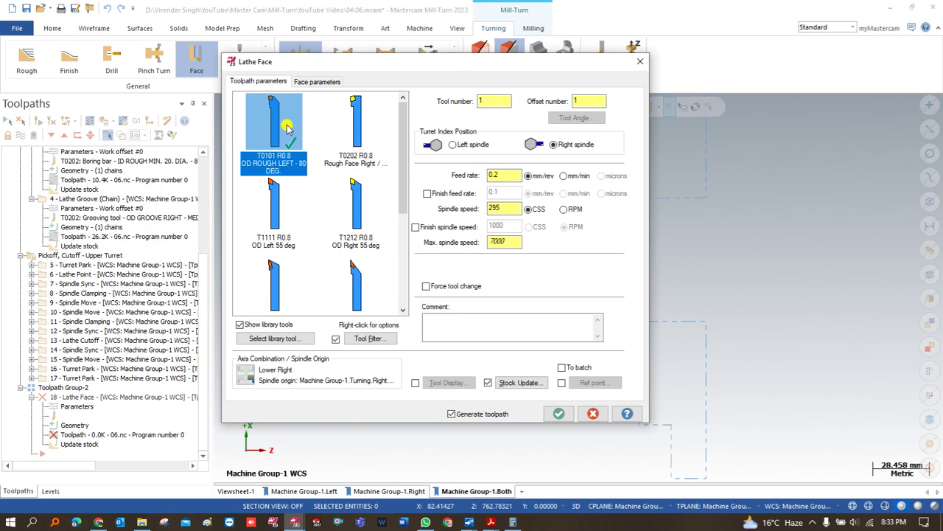
# Add an approach reference point beside the part and generate the 18 Lathe Face toolpath.
pyautogui.click(562, 383)
pyautogui.click(594, 382)
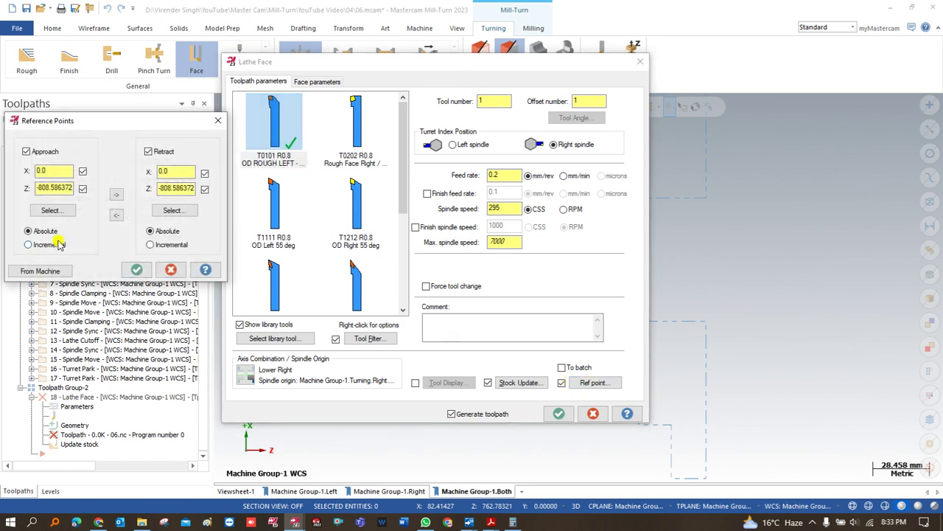
pyautogui.click(52, 212)
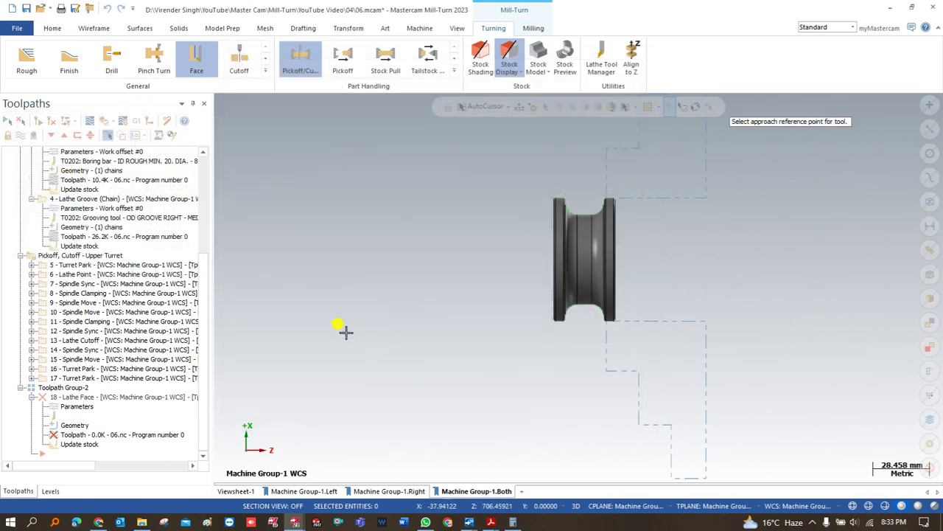
pyautogui.click(544, 336)
pyautogui.click(136, 269)
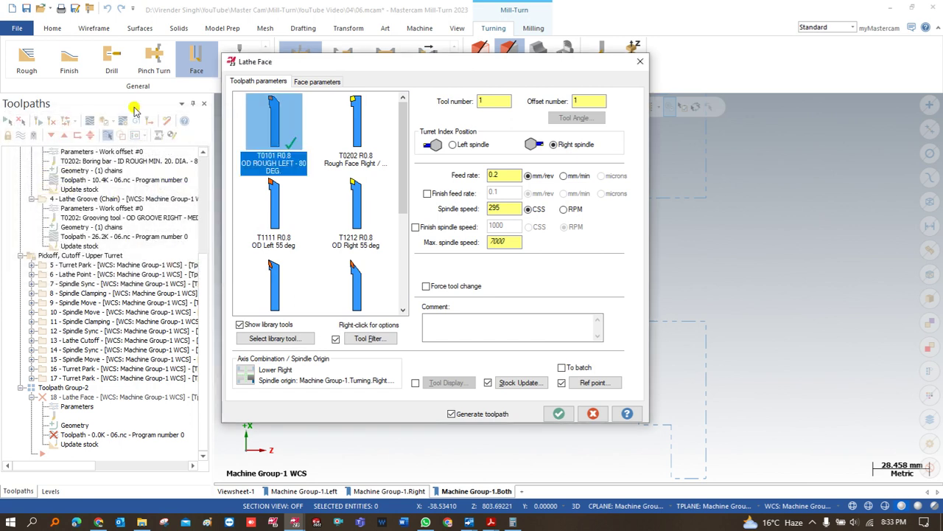
pyautogui.click(318, 82)
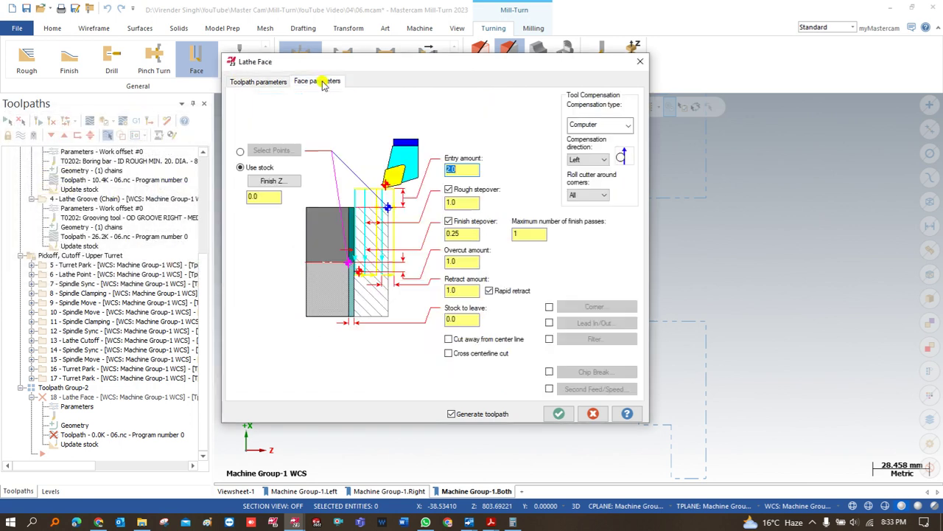
pyautogui.click(559, 413)
pyautogui.scroll(2, 546, 318)
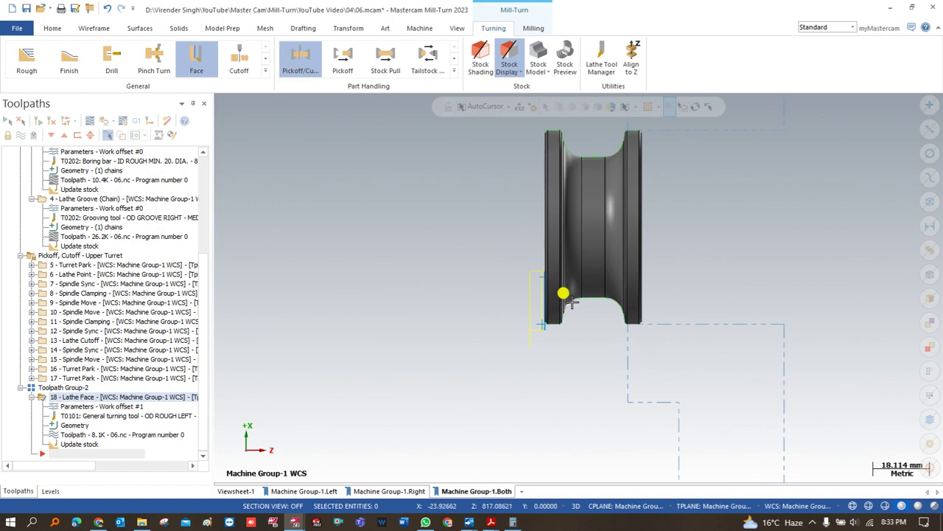
# Start a Lathe Finish toolpath and chain the part's edge contour as operation 19.
pyautogui.scroll(1, 496, 331)
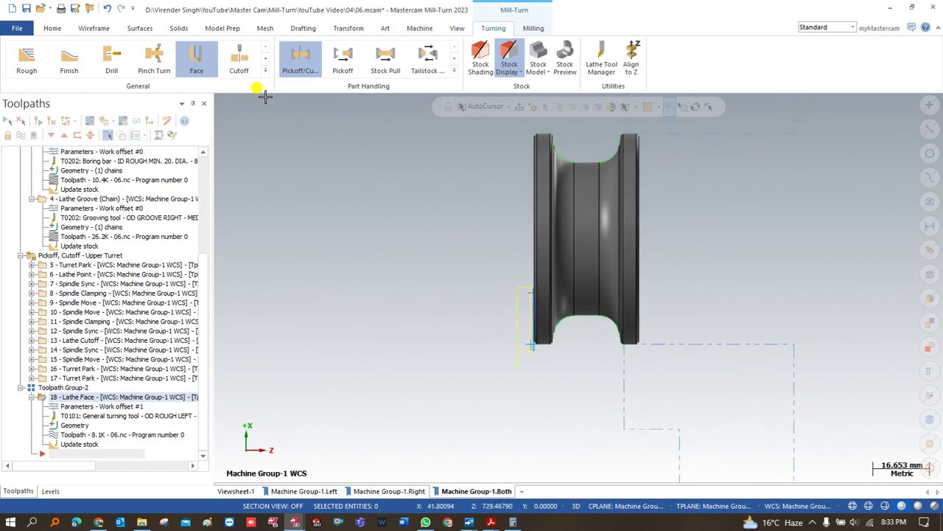
pyautogui.click(266, 72)
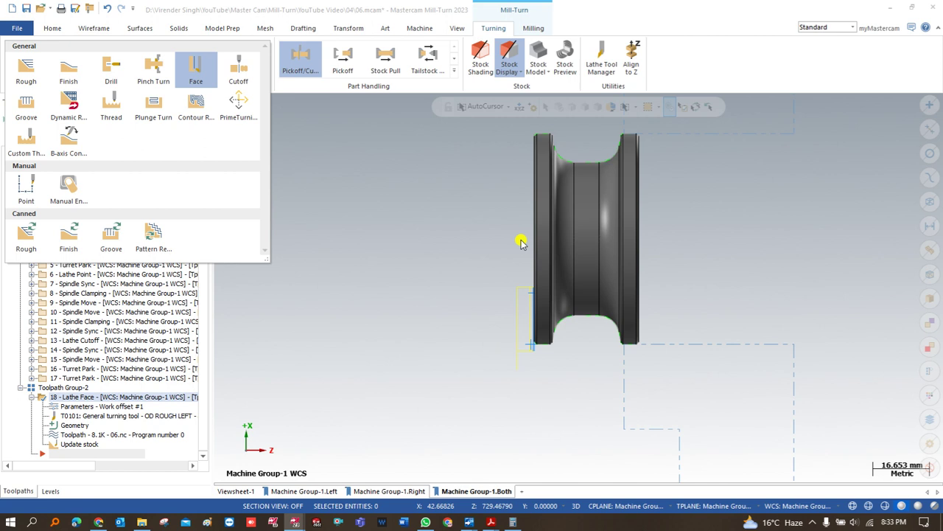
pyautogui.click(441, 229)
pyautogui.click(264, 74)
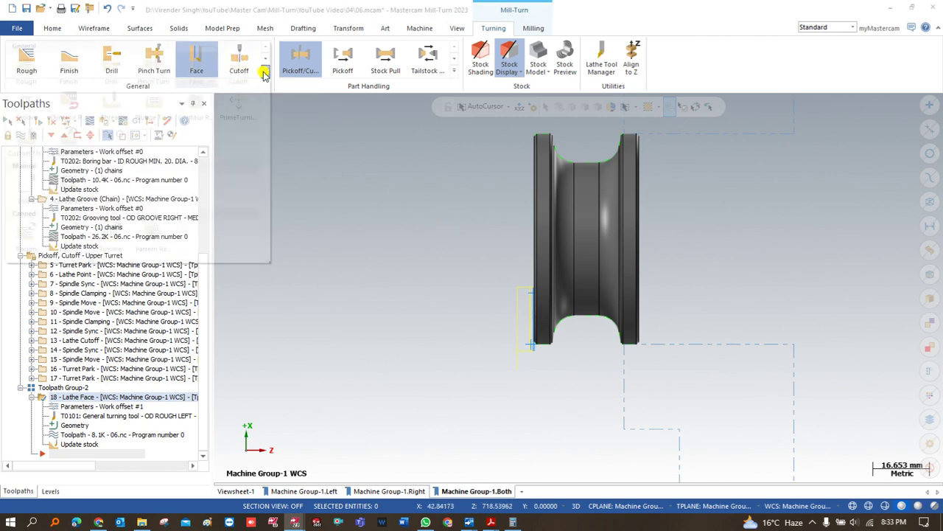
pyautogui.click(68, 71)
pyautogui.scroll(4, 526, 339)
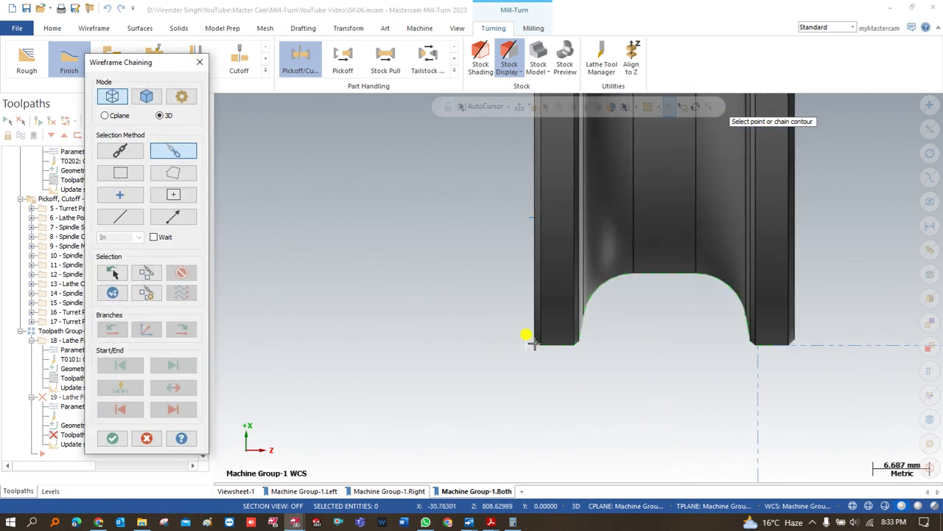
pyautogui.scroll(-3, 491, 377)
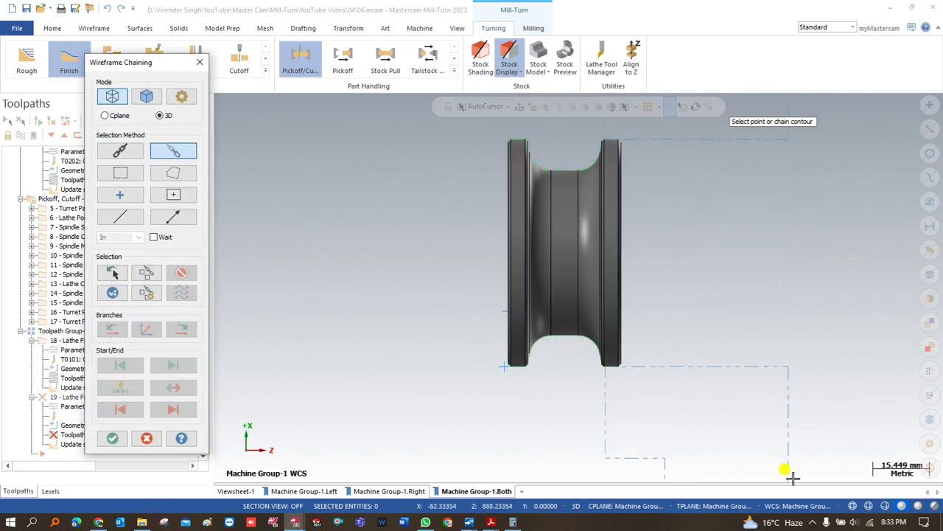
pyautogui.scroll(4, 500, 194)
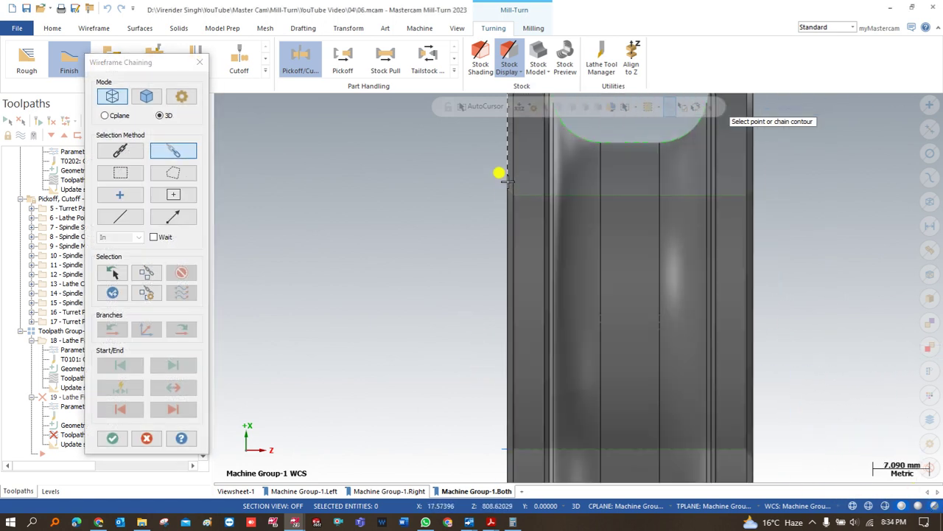
pyautogui.click(508, 186)
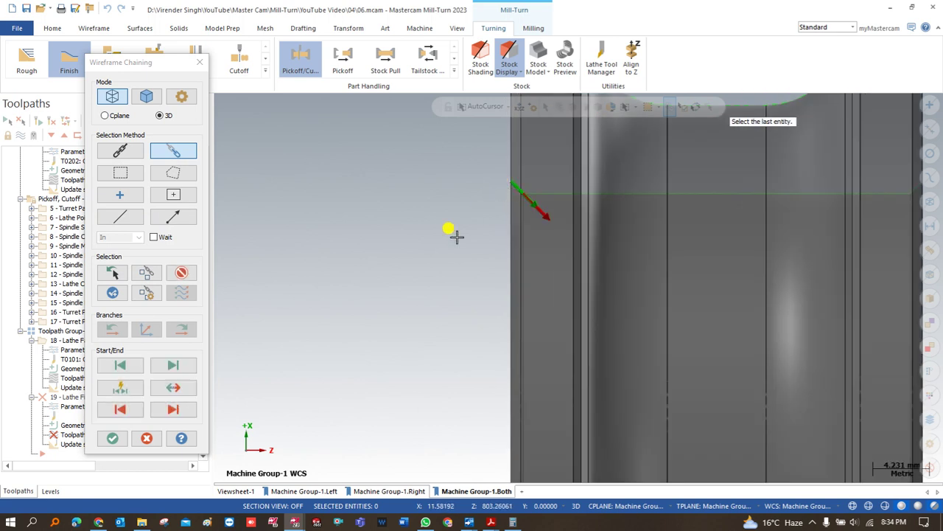
pyautogui.click(112, 437)
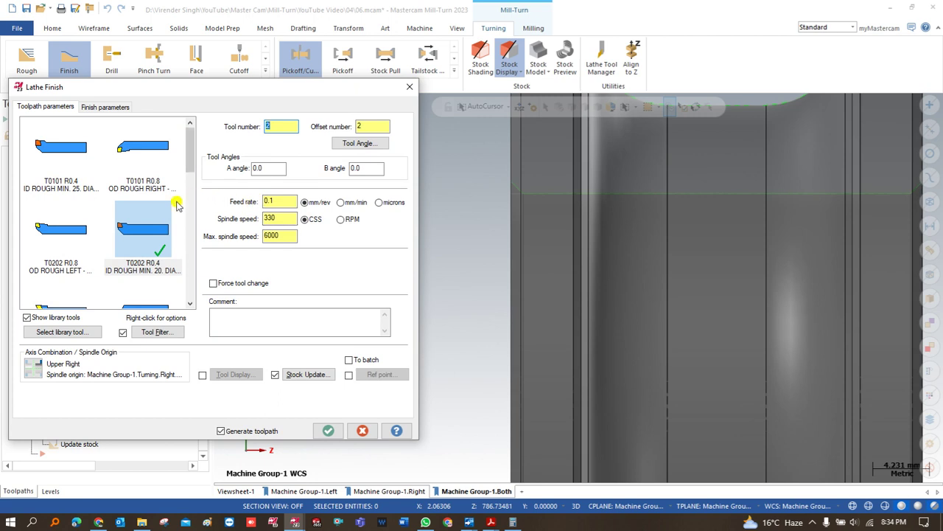
# Select tool T0202 R0.4 and set matching approach and retract reference points beside the part.
pyautogui.click(135, 235)
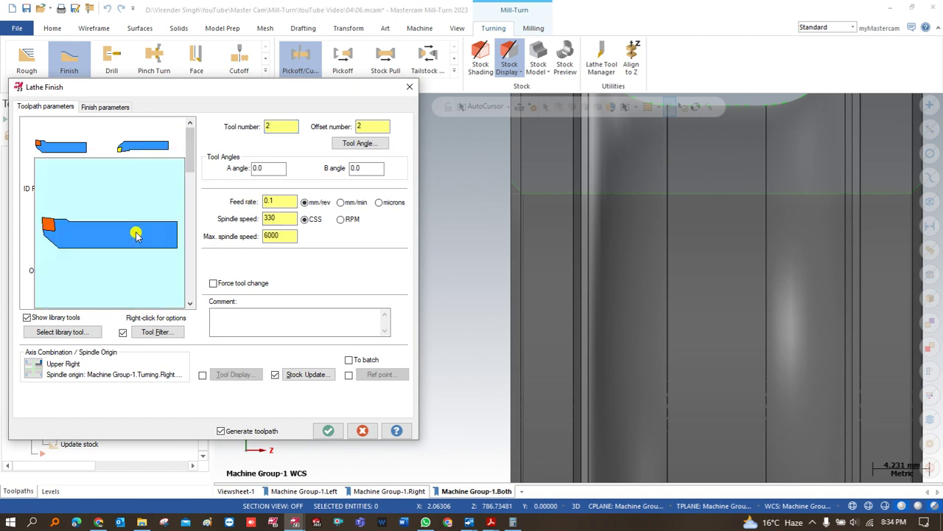
pyautogui.click(349, 374)
pyautogui.click(373, 376)
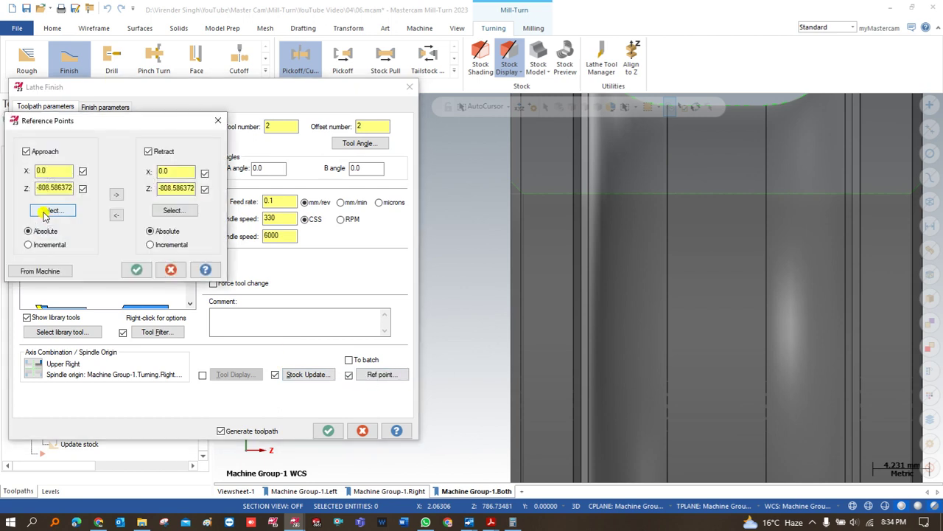
pyautogui.click(48, 214)
pyautogui.click(433, 235)
pyautogui.click(115, 197)
pyautogui.click(137, 269)
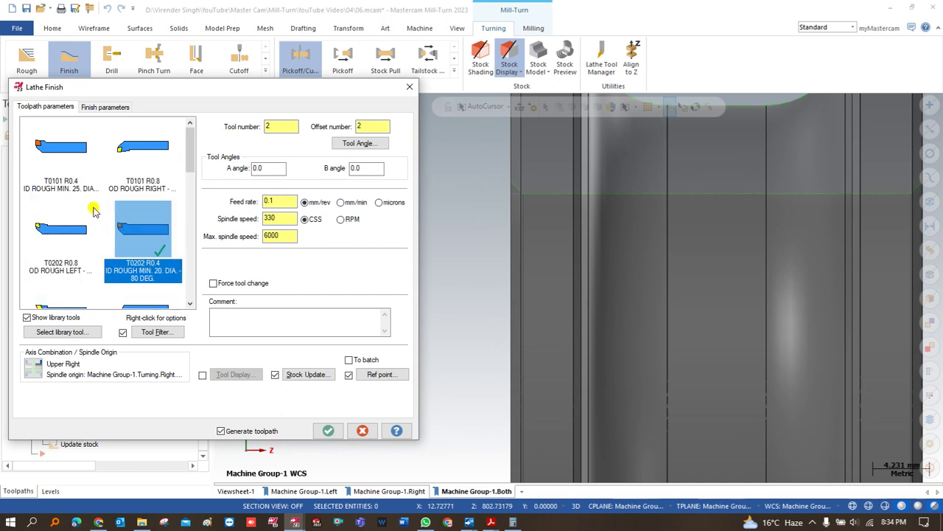
# Set the finish tool angle to 180°.
pyautogui.moveTo(94, 211)
pyautogui.moveTo(140, 240)
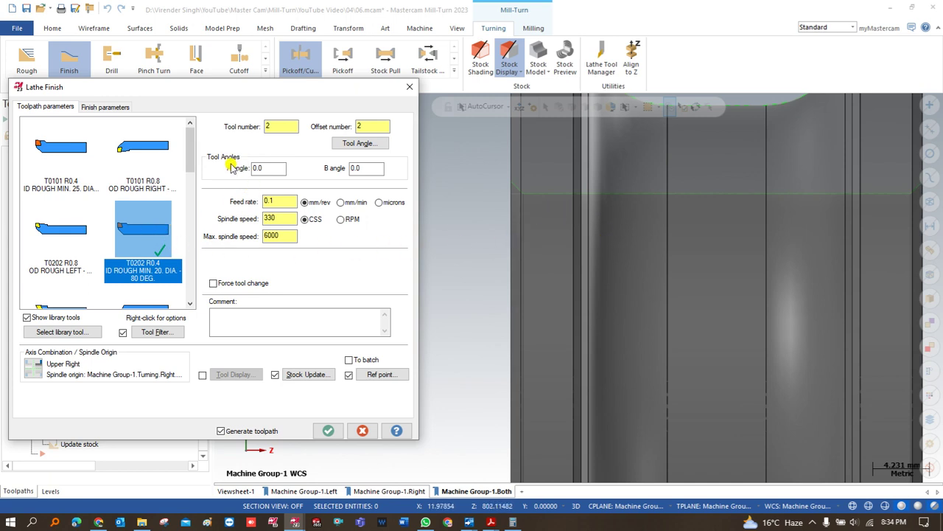
pyautogui.click(352, 145)
pyautogui.doubleClick(90, 193)
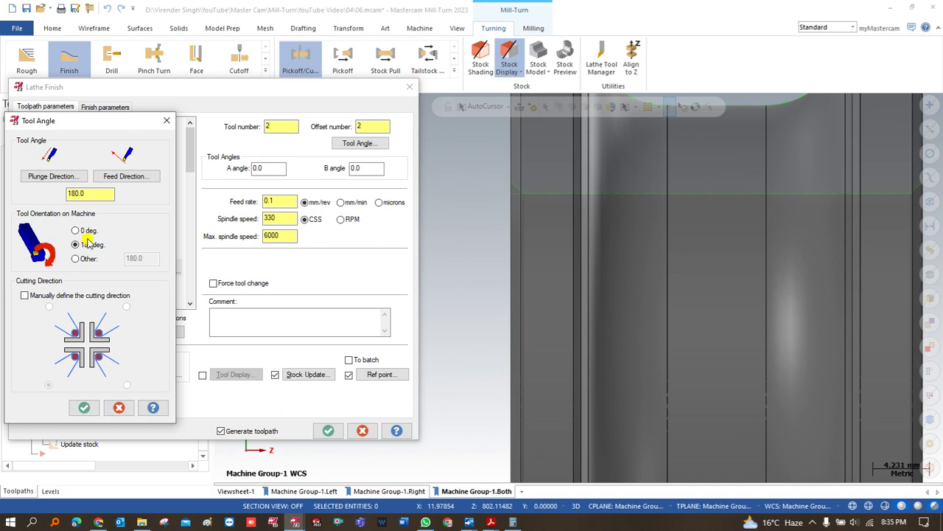
pyautogui.click(84, 406)
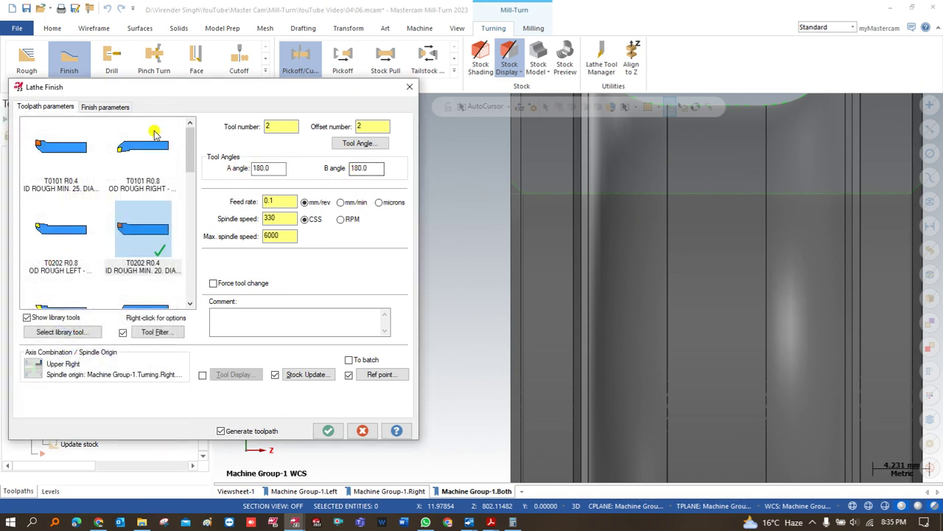
# Give the lead-out an extension of 1, generate operation 19, and play its backplot.
pyautogui.click(105, 107)
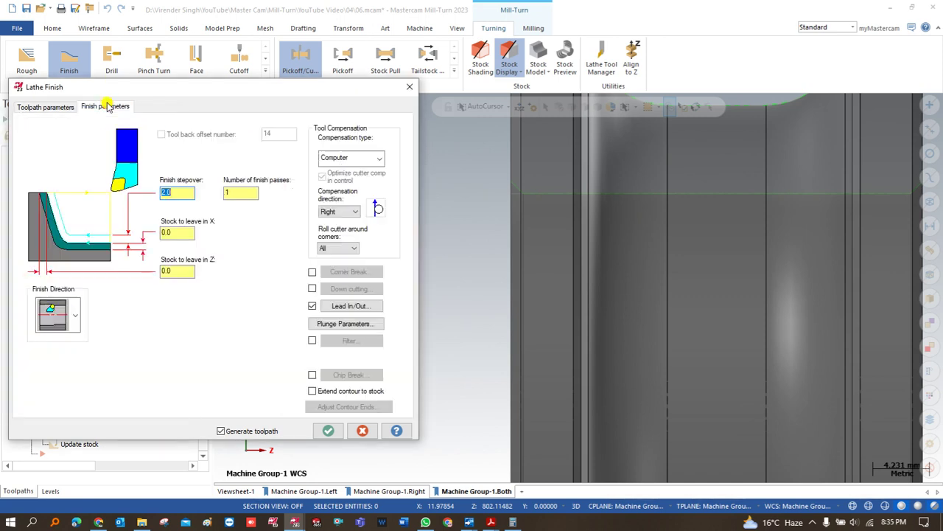
pyautogui.click(350, 308)
pyautogui.click(62, 125)
pyautogui.doubleClick(80, 173)
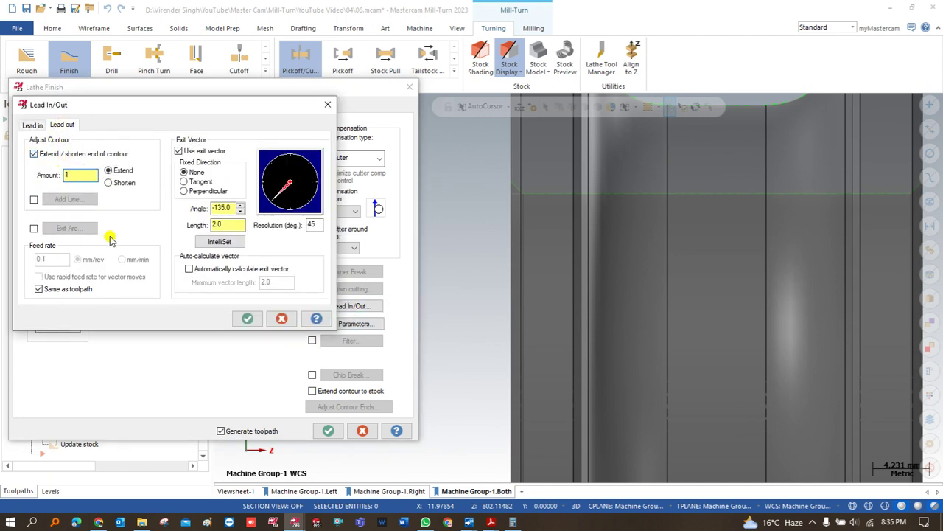
pyautogui.click(247, 318)
pyautogui.click(328, 431)
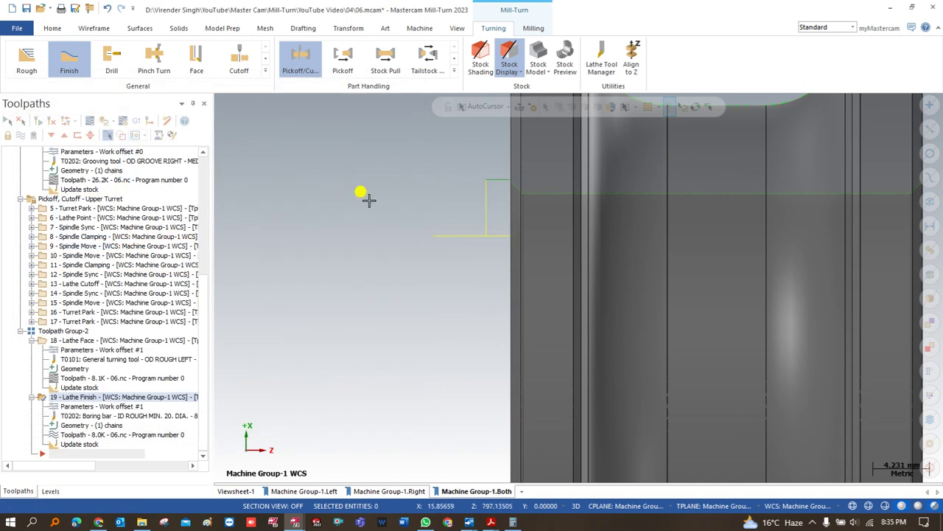
pyautogui.click(89, 120)
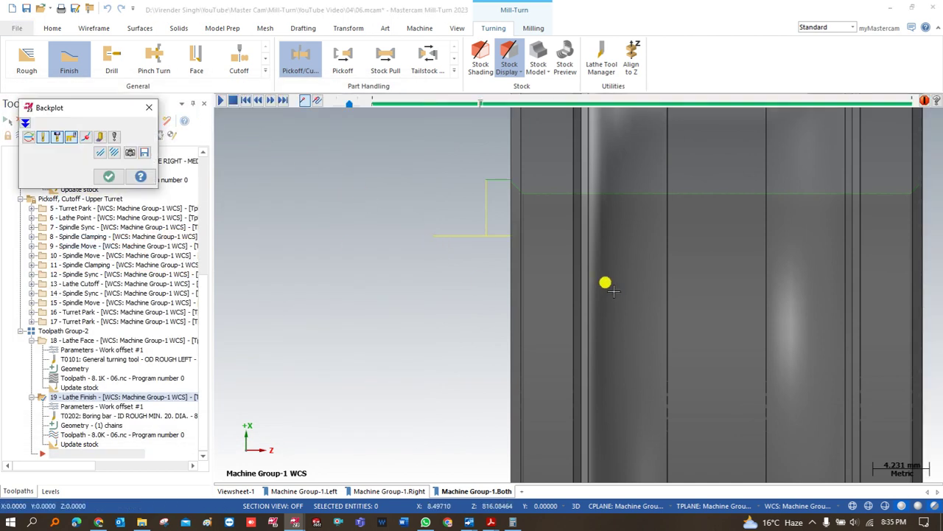
pyautogui.scroll(-2, 653, 279)
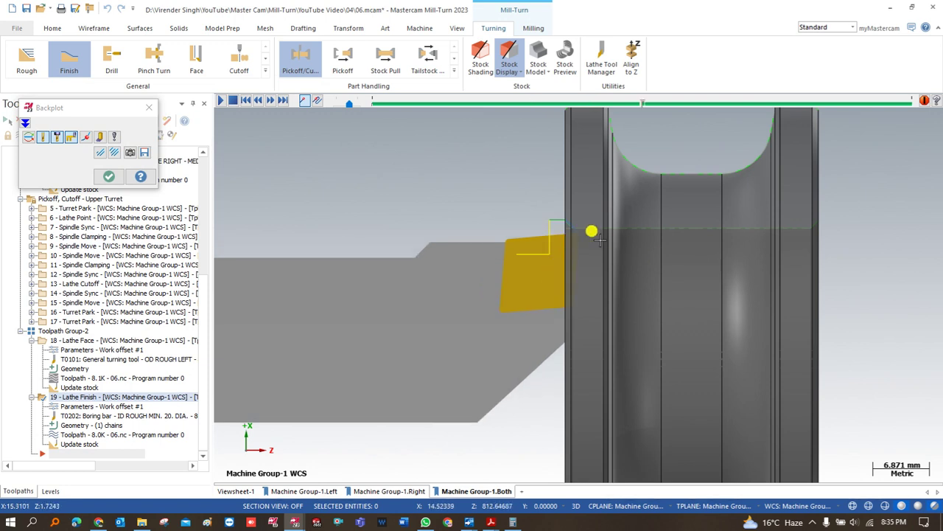
pyautogui.scroll(2, 607, 236)
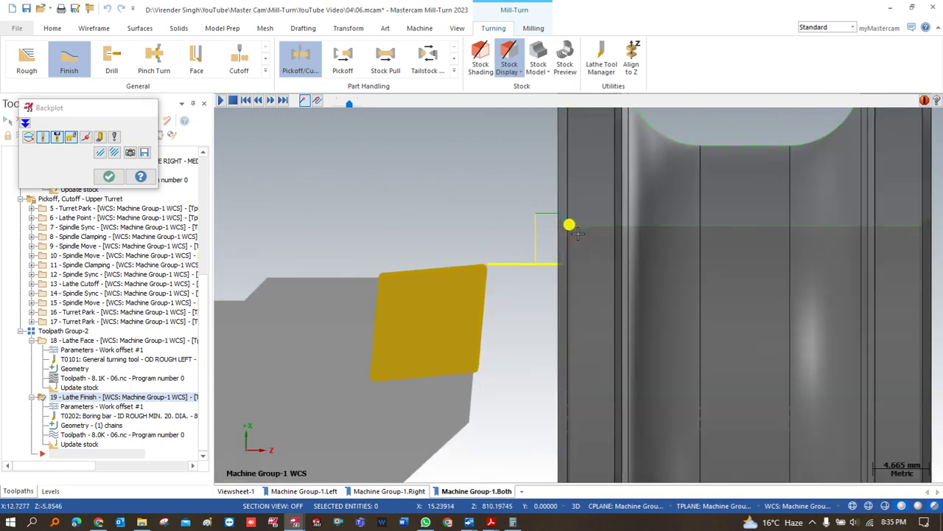
pyautogui.press('Escape')
pyautogui.scroll(-6, 568, 216)
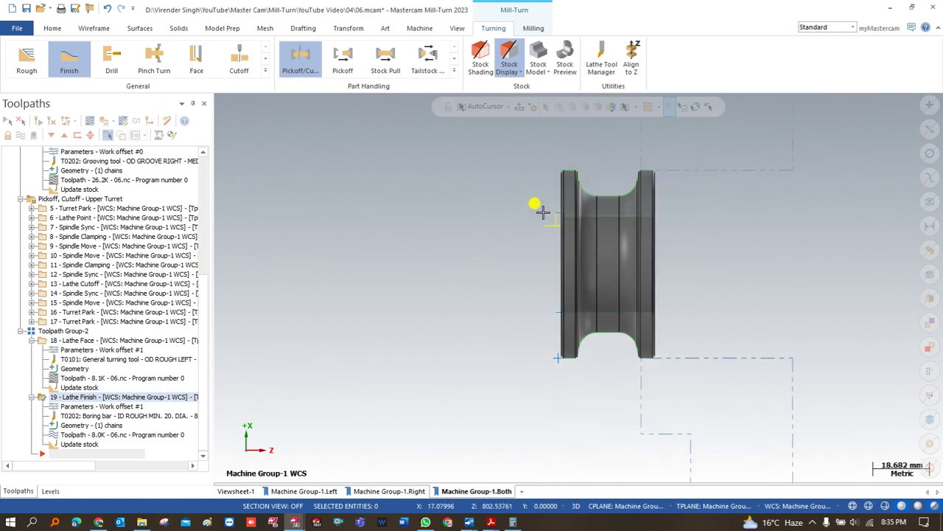
pyautogui.scroll(1, 543, 212)
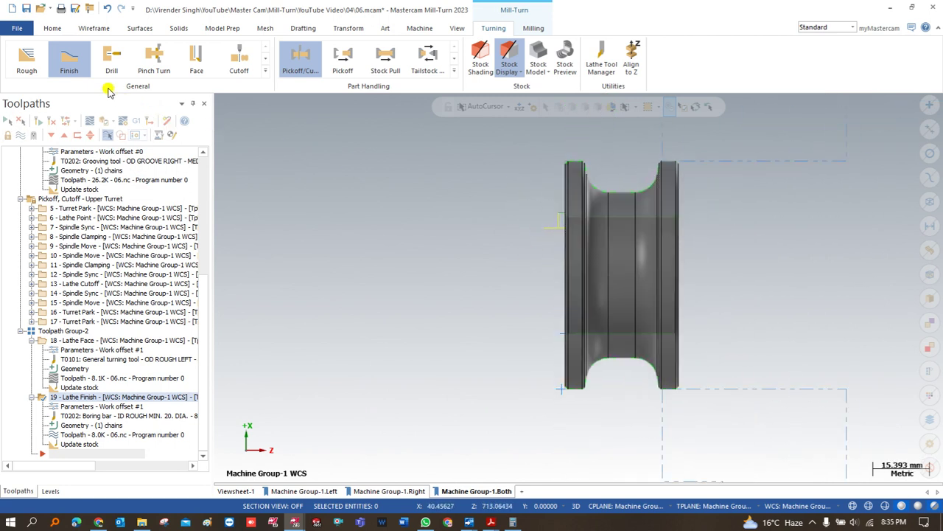
# Start a new Lathe Finish on the contour at the lower-right spindle origin with the OD Left 55 deg tool.
pyautogui.click(69, 59)
pyautogui.scroll(5, 565, 377)
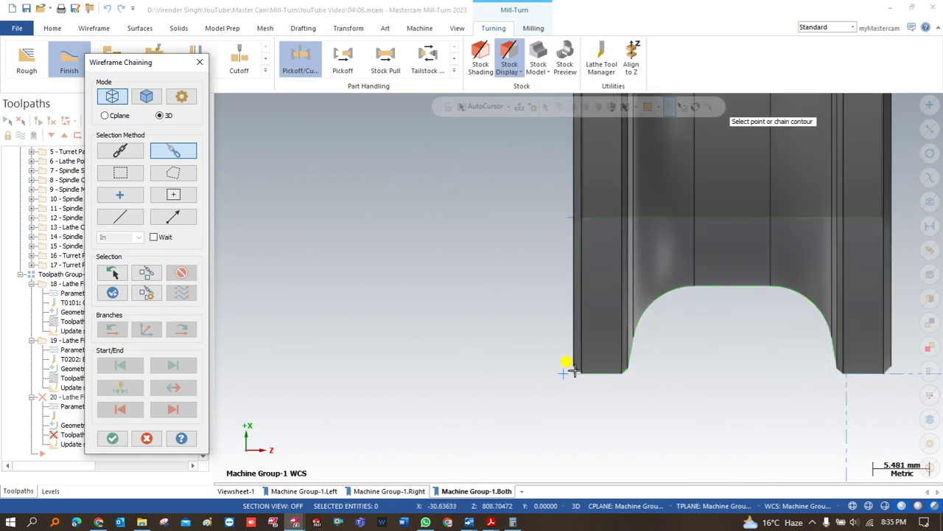
pyautogui.click(574, 370)
pyautogui.click(112, 438)
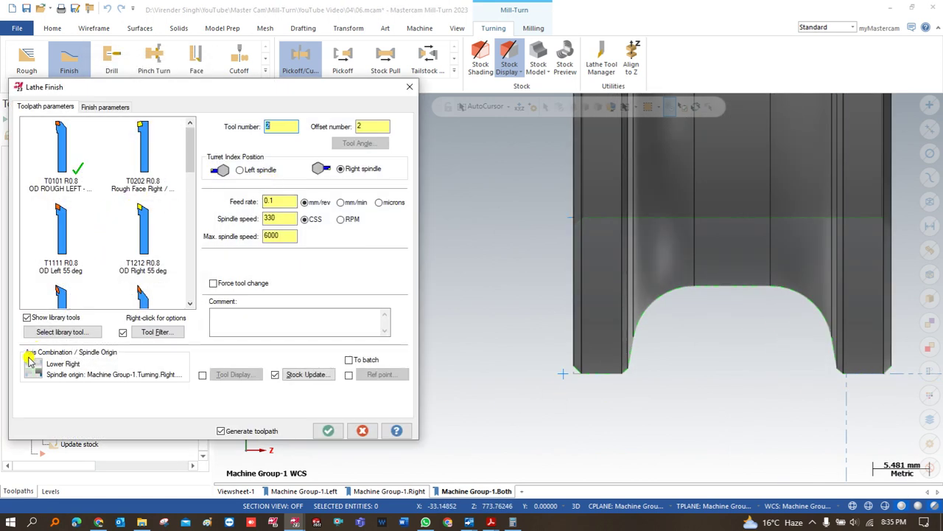
pyautogui.click(29, 359)
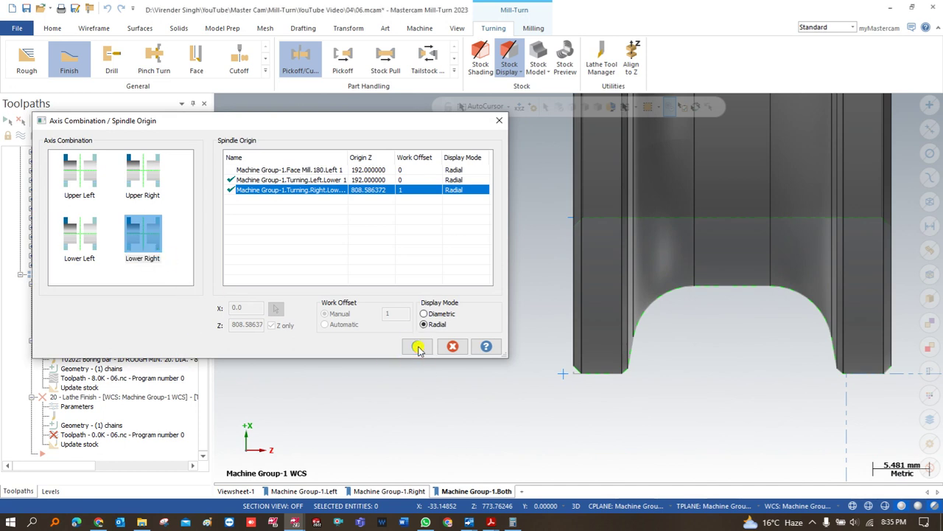
pyautogui.click(417, 347)
pyautogui.click(63, 222)
# Set approach and retract reference points both at X 33.262712, Z -2.508034.
pyautogui.click(349, 374)
pyautogui.click(380, 374)
pyautogui.click(41, 212)
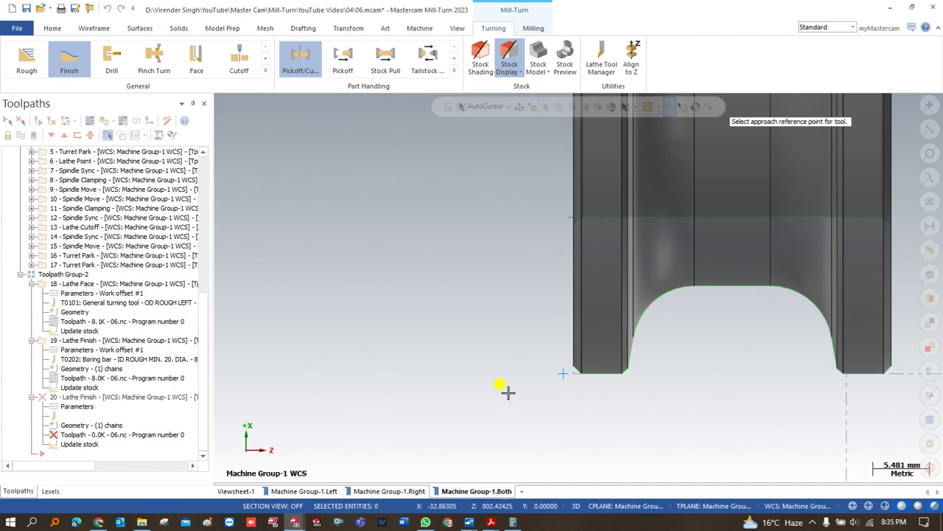
pyautogui.click(543, 392)
pyautogui.click(114, 196)
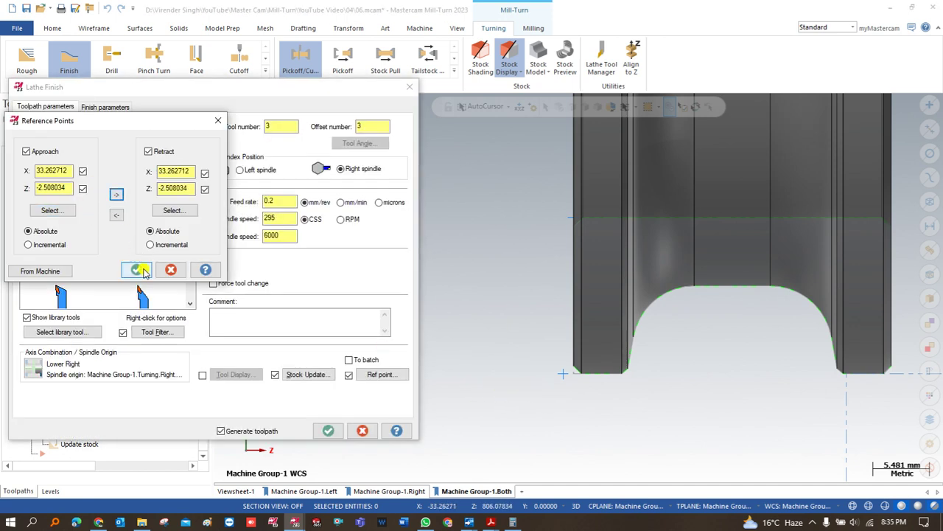
pyautogui.click(137, 270)
# Extend the lead-out contour end by 1 and generate the 20 Lathe Finish toolpath.
pyautogui.click(94, 106)
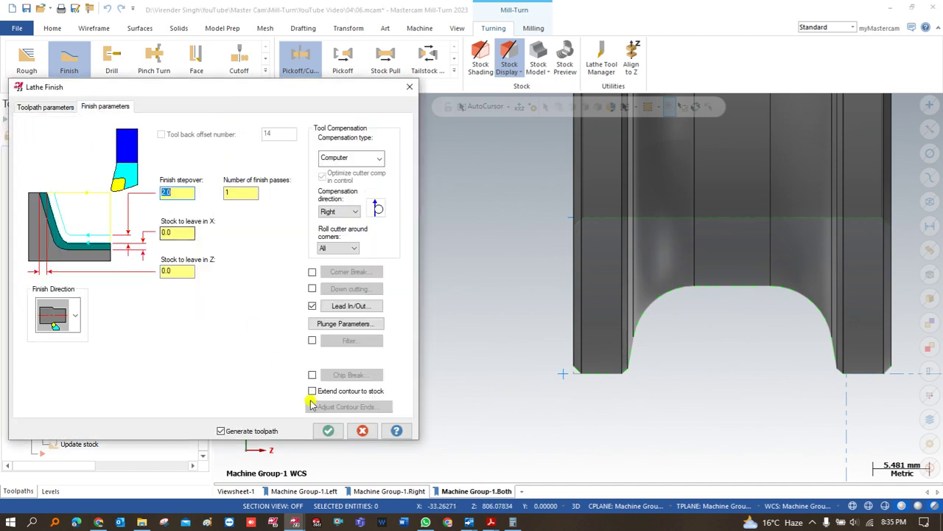
pyautogui.click(349, 305)
pyautogui.click(64, 127)
pyautogui.click(62, 153)
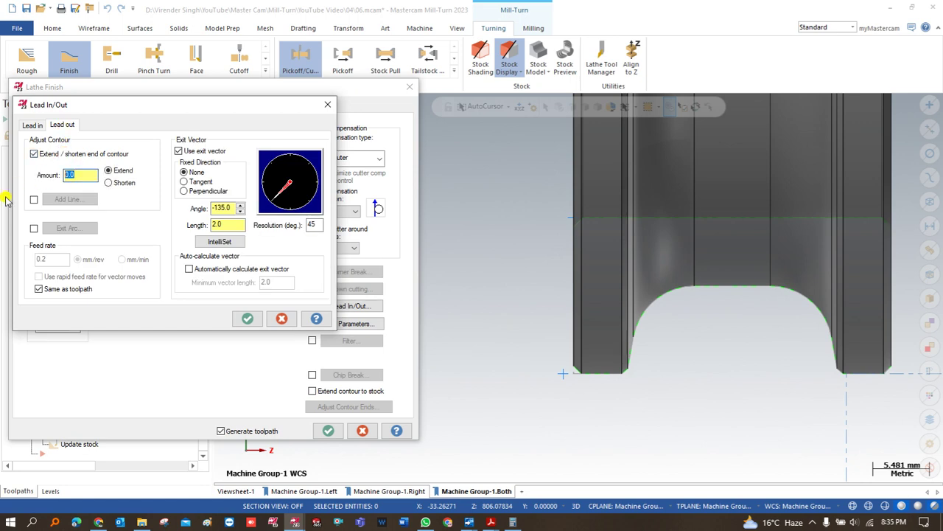
pyautogui.write('1')
pyautogui.click(247, 318)
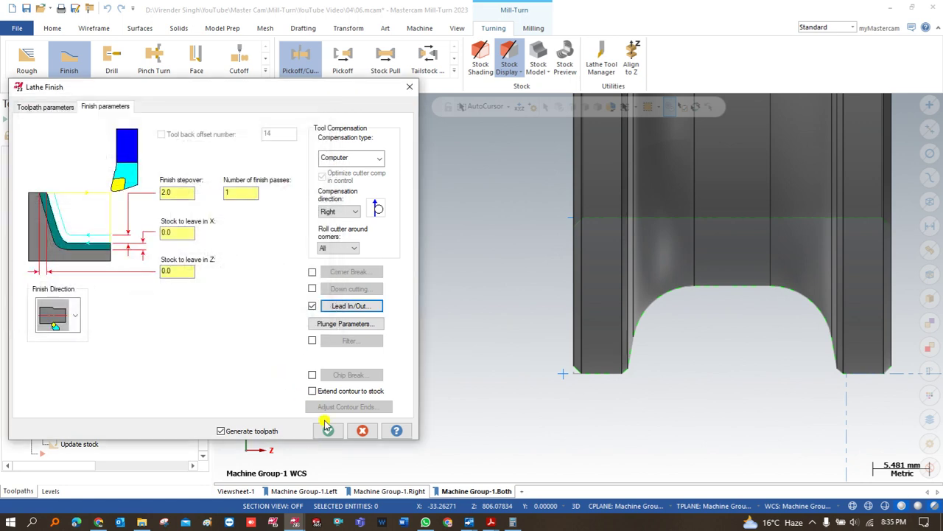
pyautogui.click(328, 431)
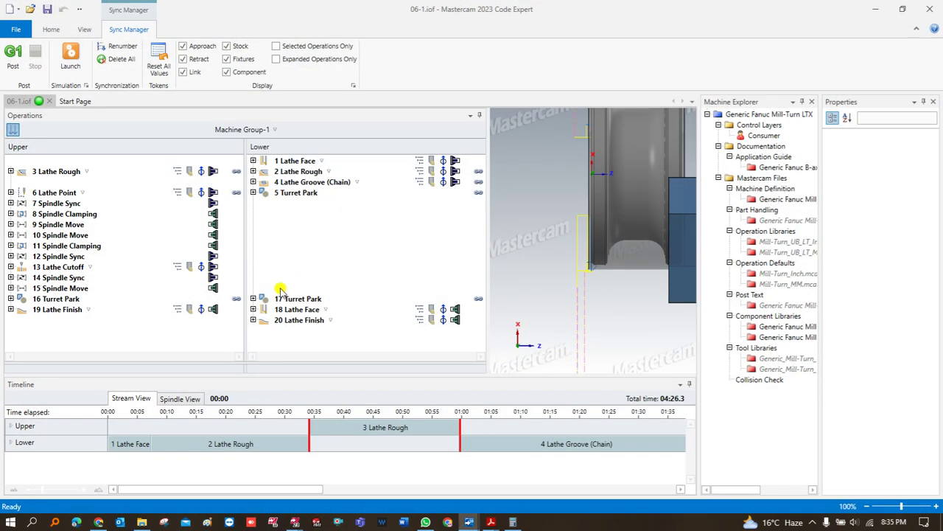
# Expand all operations in Code Expert and move Sync 4 before the upper reference return.
pyautogui.rightClick(282, 299)
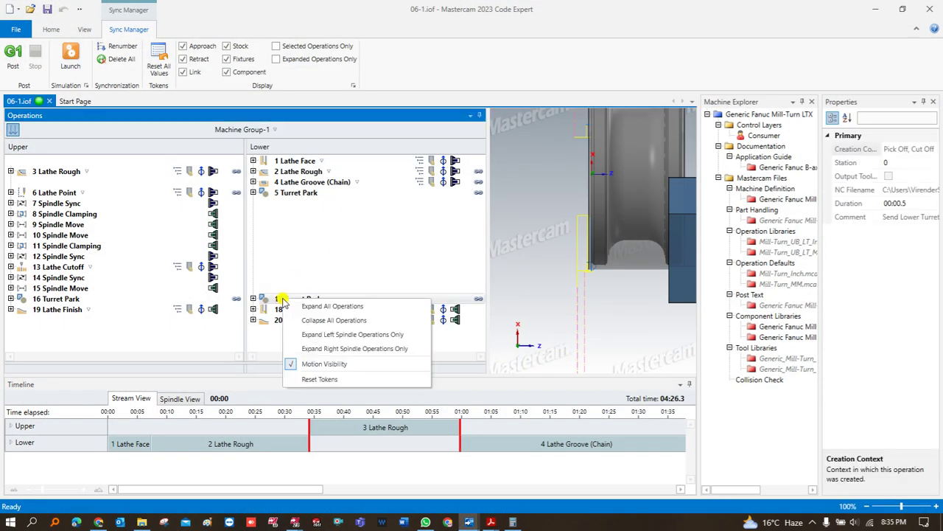
pyautogui.click(318, 308)
pyautogui.scroll(-10, 263, 274)
pyautogui.moveTo(287, 199)
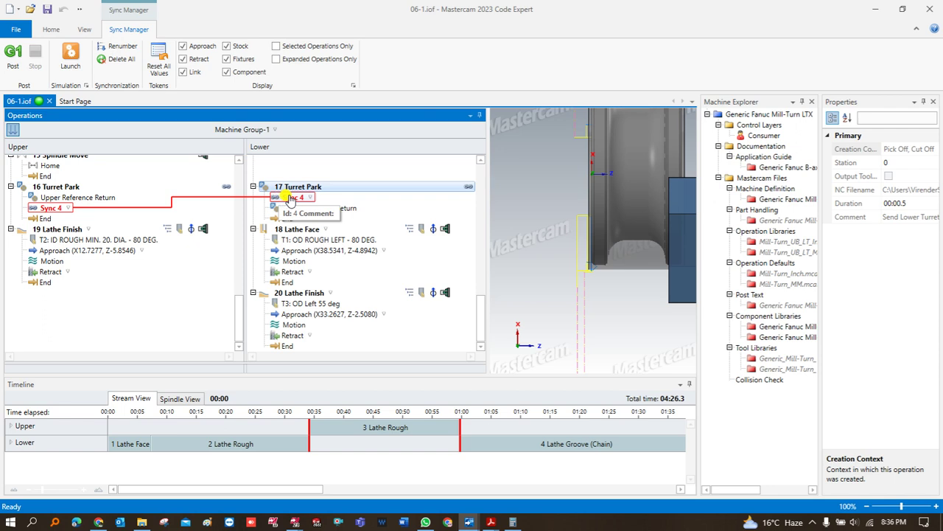
pyautogui.moveTo(46, 208); pyautogui.dragTo(59, 201)
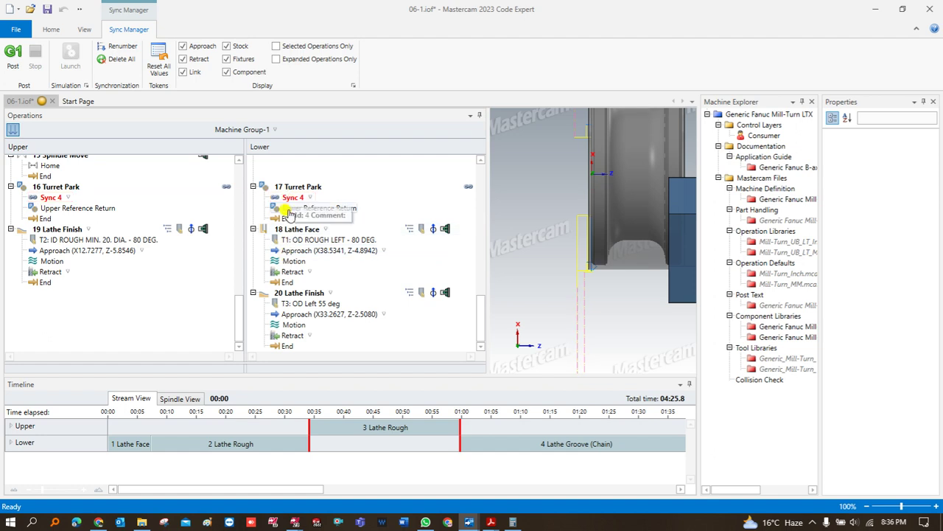
# Add Sync 5 and Sync 6 linking operations 18–20, save, and launch the machine simulation.
pyautogui.moveTo(284, 279); pyautogui.dragTo(64, 245)
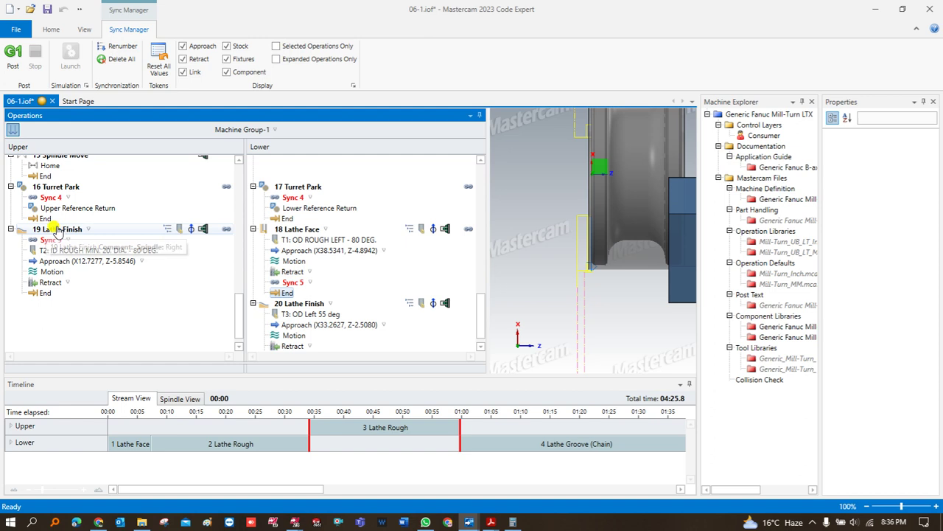
pyautogui.moveTo(42, 295); pyautogui.dragTo(293, 314)
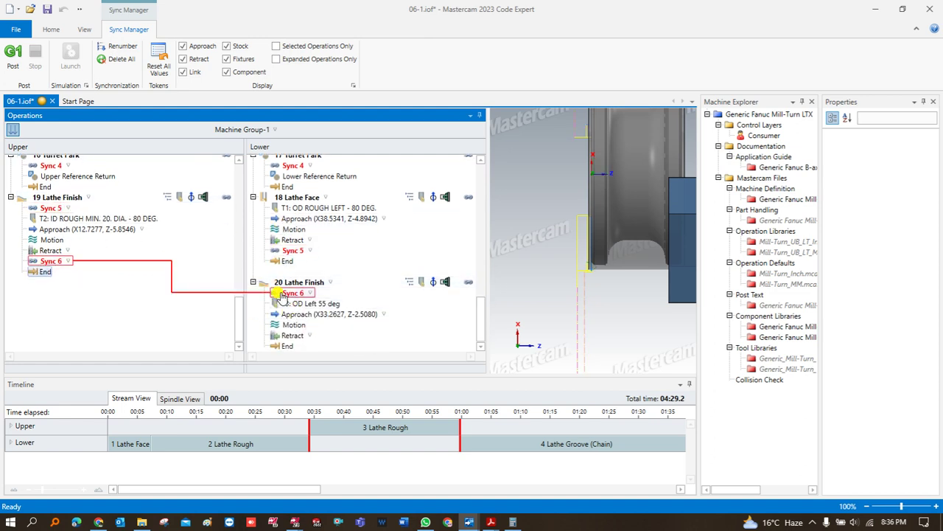
pyautogui.click(46, 8)
pyautogui.click(65, 60)
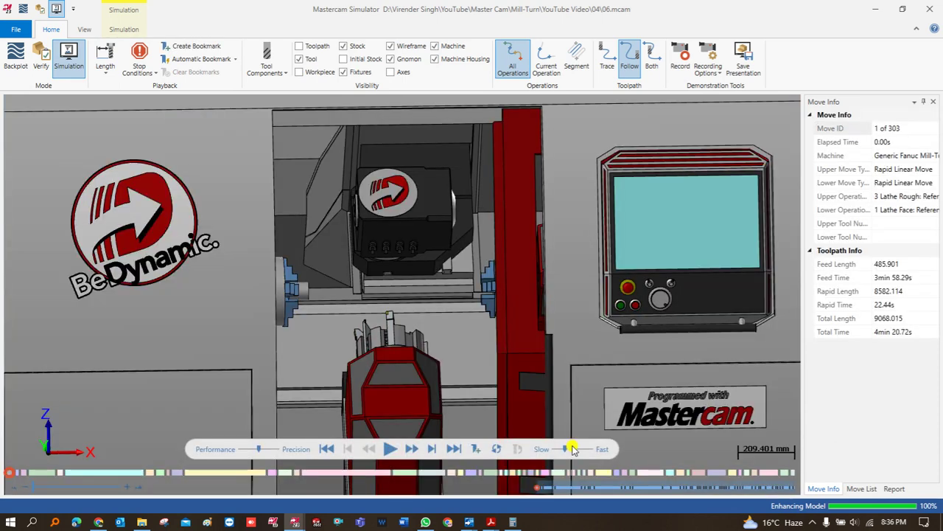
# Play the simulation through all 303 moves, zooming and orbiting to follow the tools and finished part.
pyautogui.scroll(3, 406, 307)
pyautogui.moveTo(406, 307); pyautogui.dragTo(382, 332, button='middle')
pyautogui.press('space')
pyautogui.scroll(5, 395, 223)
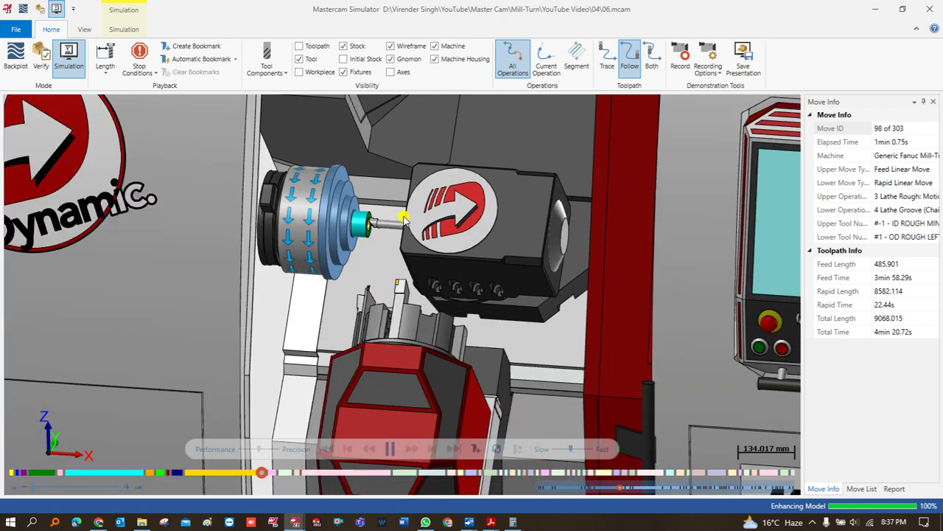
pyautogui.scroll(-3, 398, 236)
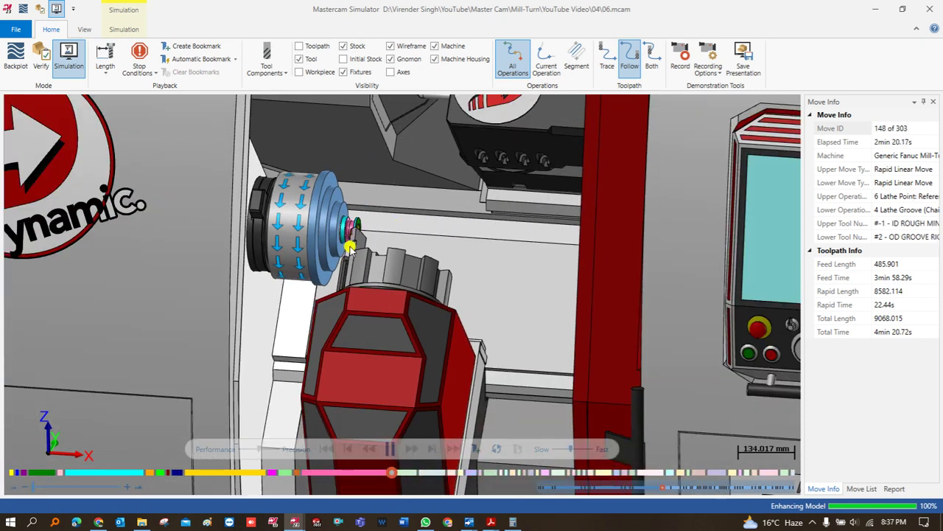
pyautogui.scroll(4, 368, 243)
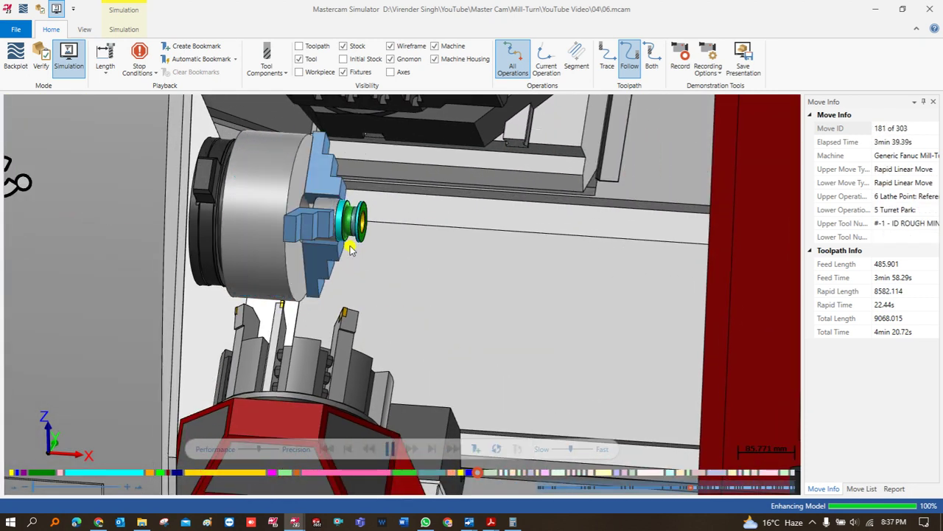
pyautogui.scroll(-5, 352, 249)
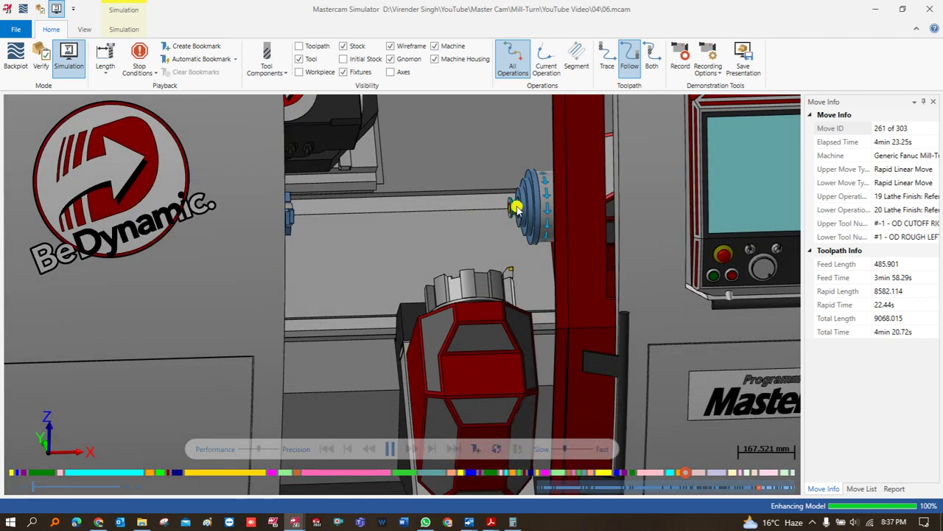
pyautogui.scroll(3, 516, 218)
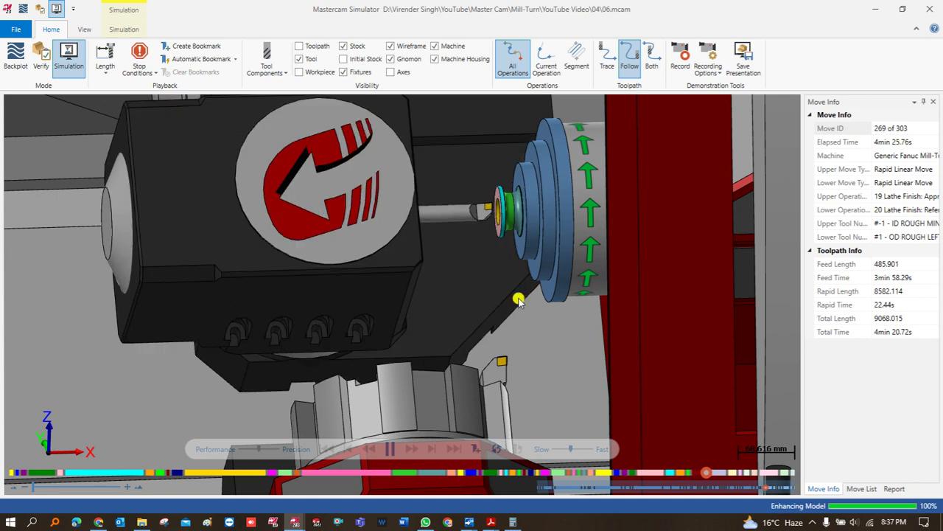
pyautogui.scroll(3, 508, 228)
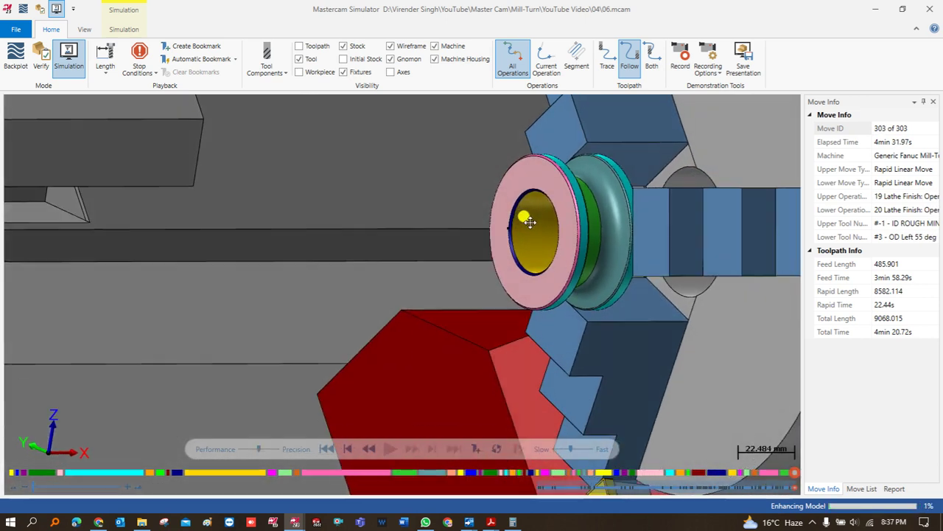
pyautogui.scroll(4, 538, 217)
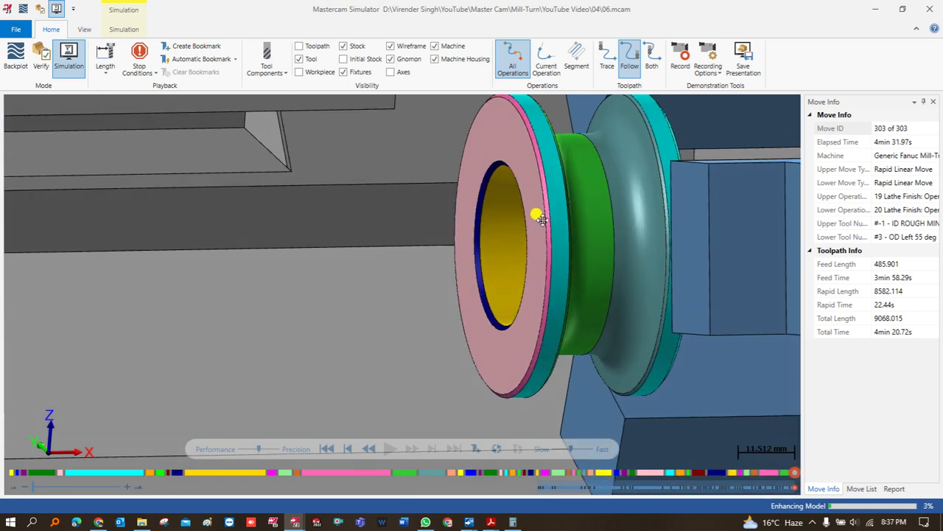
pyautogui.moveTo(524, 213)
pyautogui.mouseDown(button='middle')
pyautogui.moveTo(520, 199)
pyautogui.moveTo(531, 198)
pyautogui.mouseUp(button='middle')
pyautogui.scroll(-3, 487, 208)
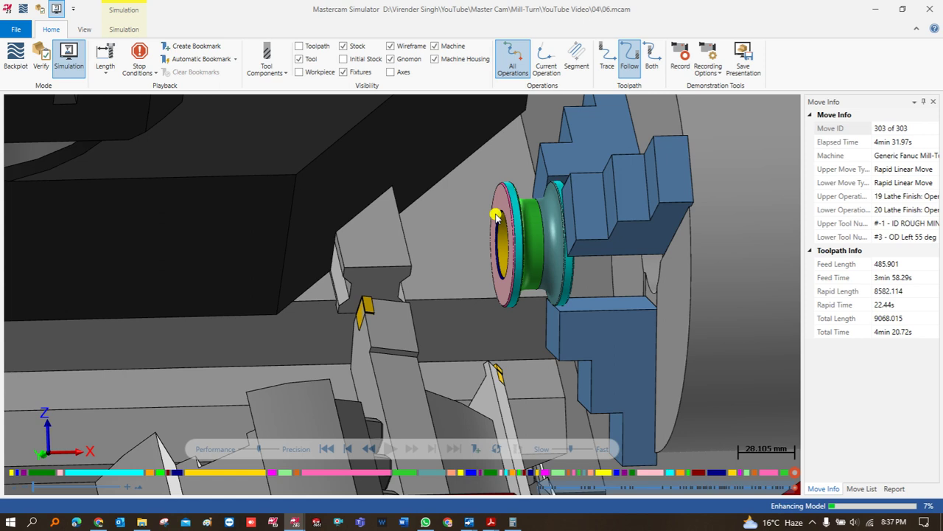
# Show the Simulation analysis tools and orbit around the finished bored, grooved part in the chuck.
pyautogui.click(137, 33)
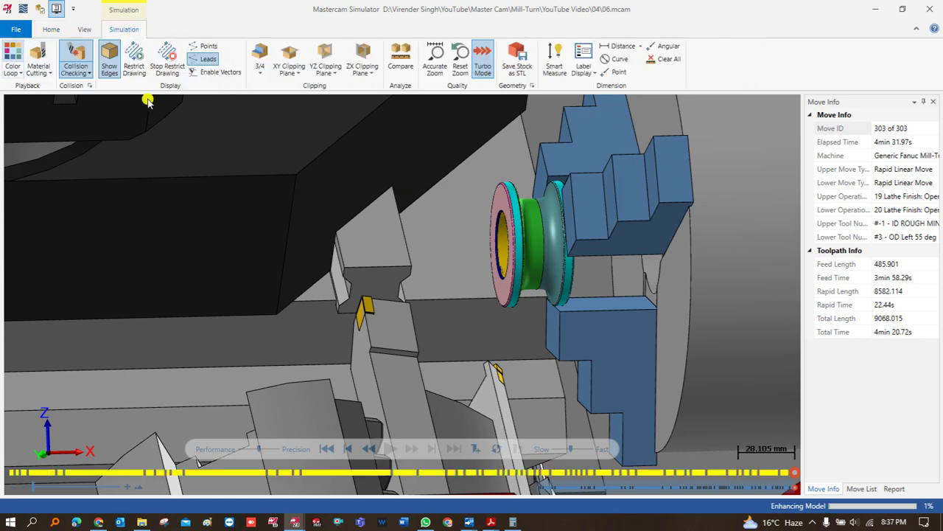
pyautogui.moveTo(524, 233); pyautogui.dragTo(462, 238, button='middle')
pyautogui.scroll(-2, 462, 238)
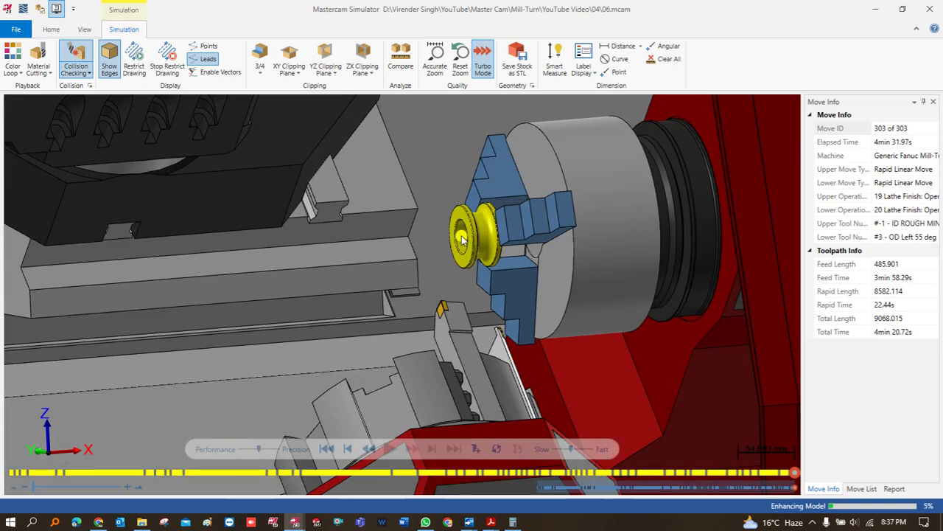
pyautogui.scroll(-4, 463, 238)
pyautogui.scroll(4, 439, 214)
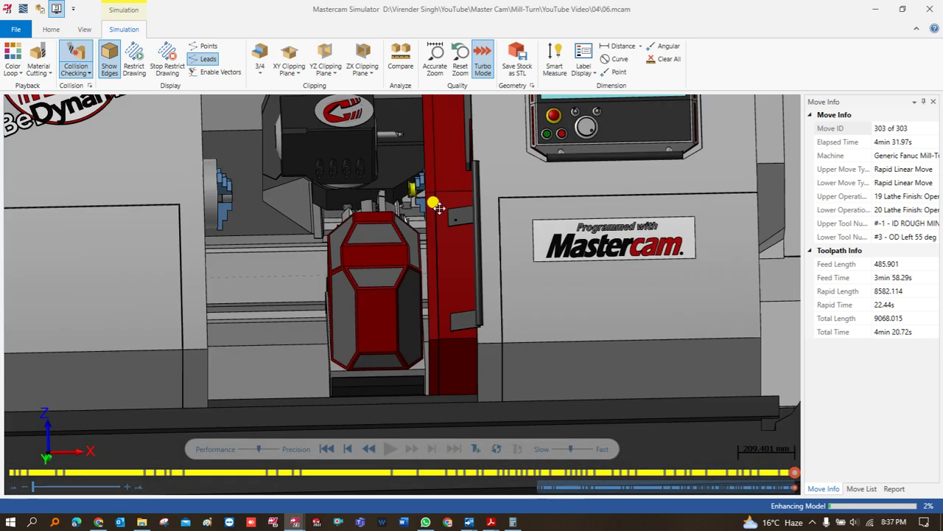
pyautogui.moveTo(438, 213); pyautogui.dragTo(447, 238, button='middle')
pyautogui.scroll(3, 451, 236)
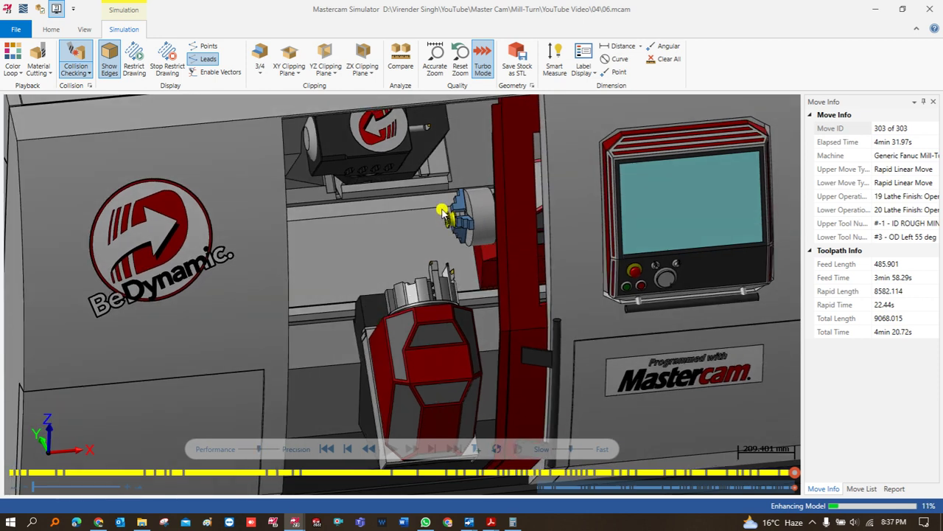
pyautogui.scroll(-4, 442, 212)
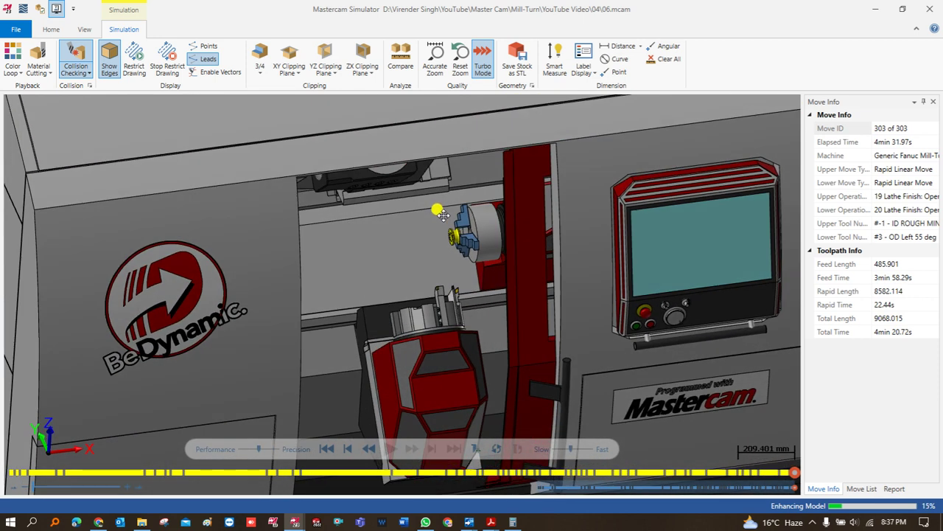
pyautogui.scroll(-1, 443, 212)
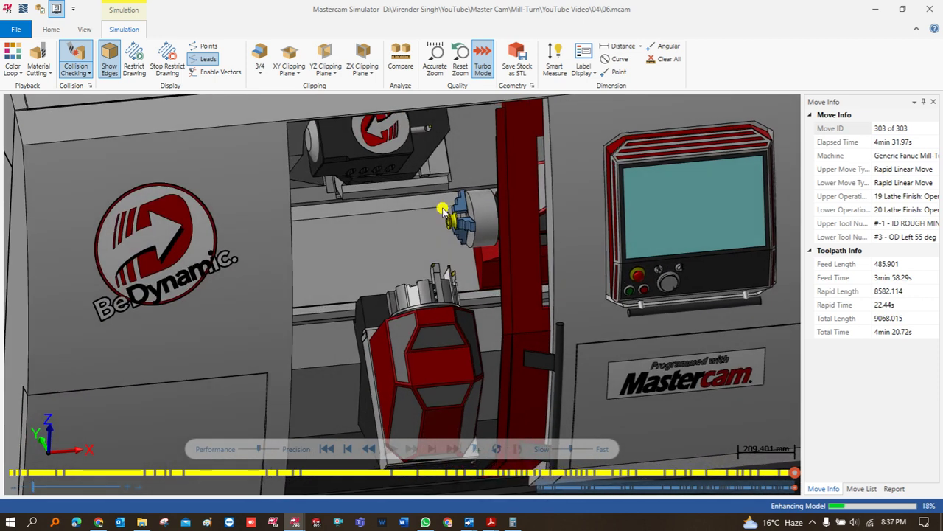